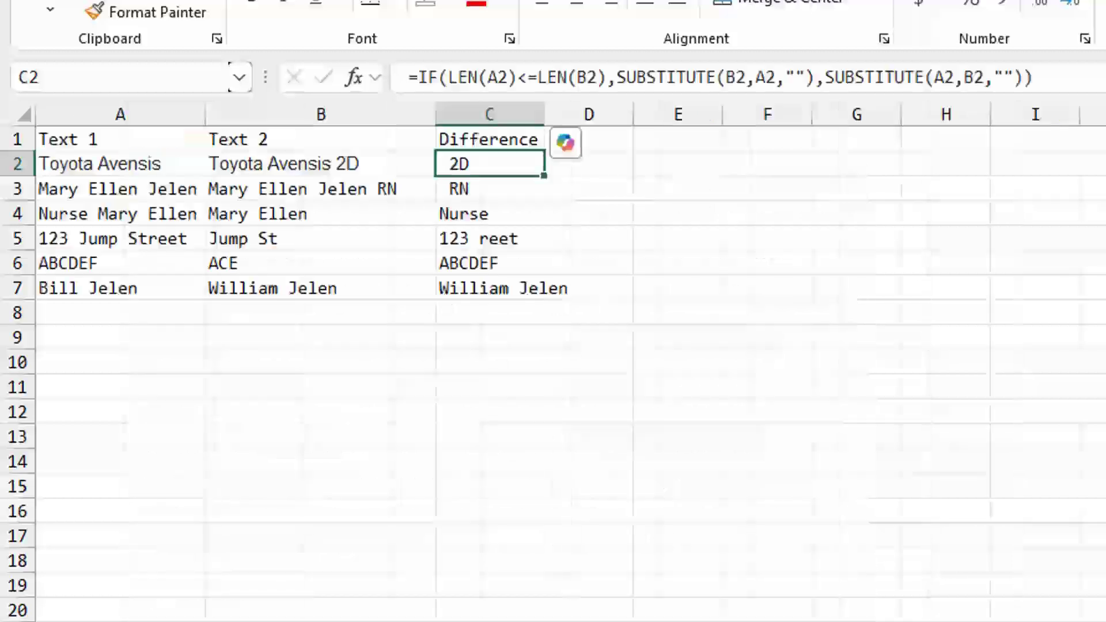
# Step: Zoom in and put C2's IF/LEN/SUBSTITUTE formula into edit mode to show its A2 and B2 references
pyautogui.scroll(5, 339, 259)
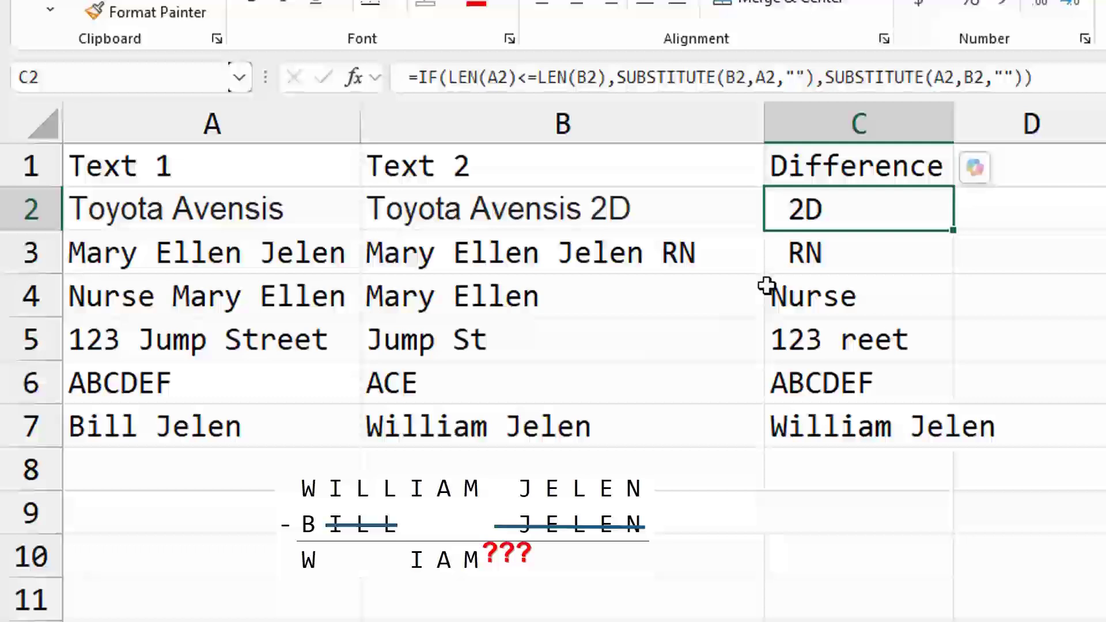
pyautogui.press('F2')
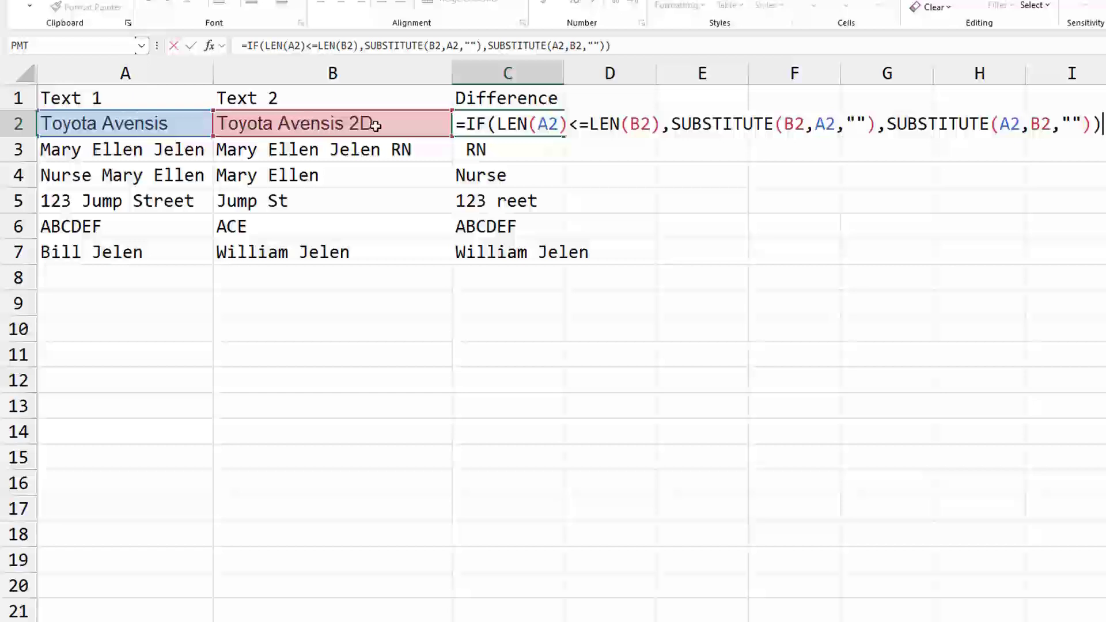
# Step: Leave C2 unchanged, review C2:C5, and colour the wrong results in C6:C7 red
pyautogui.click(507, 140)
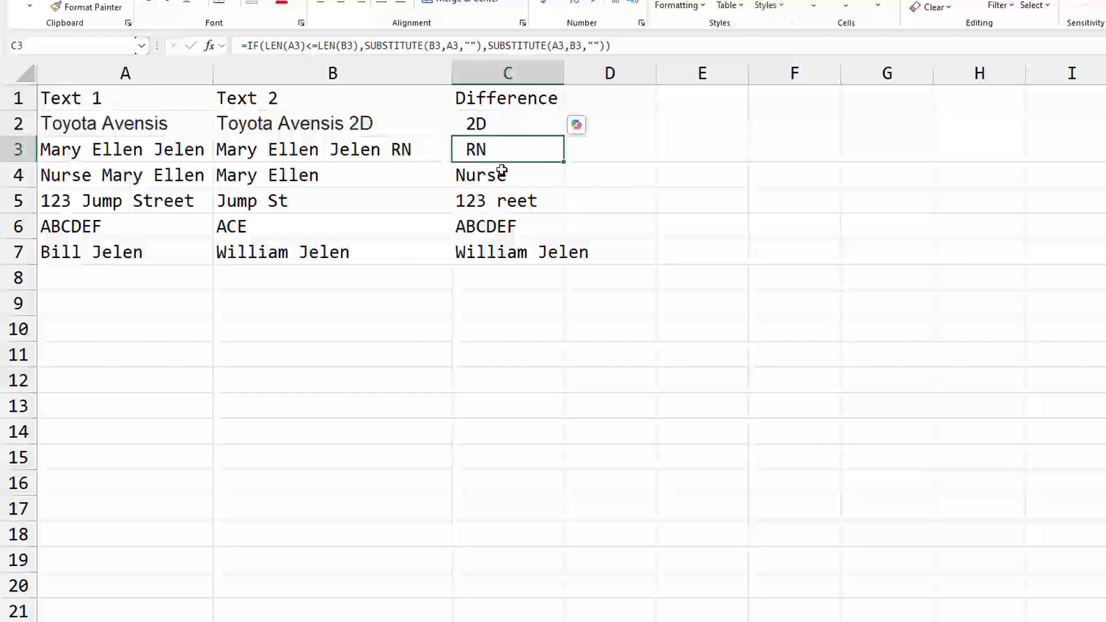
pyautogui.moveTo(490, 125); pyautogui.dragTo(495, 173)
pyautogui.click(487, 208)
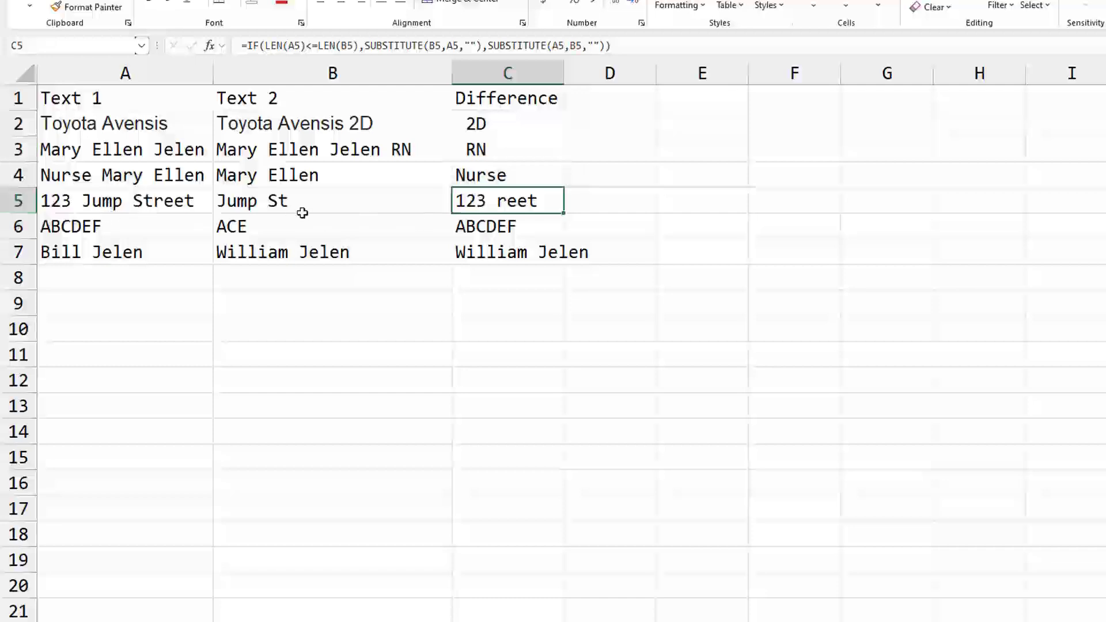
pyautogui.moveTo(496, 226); pyautogui.dragTo(493, 246)
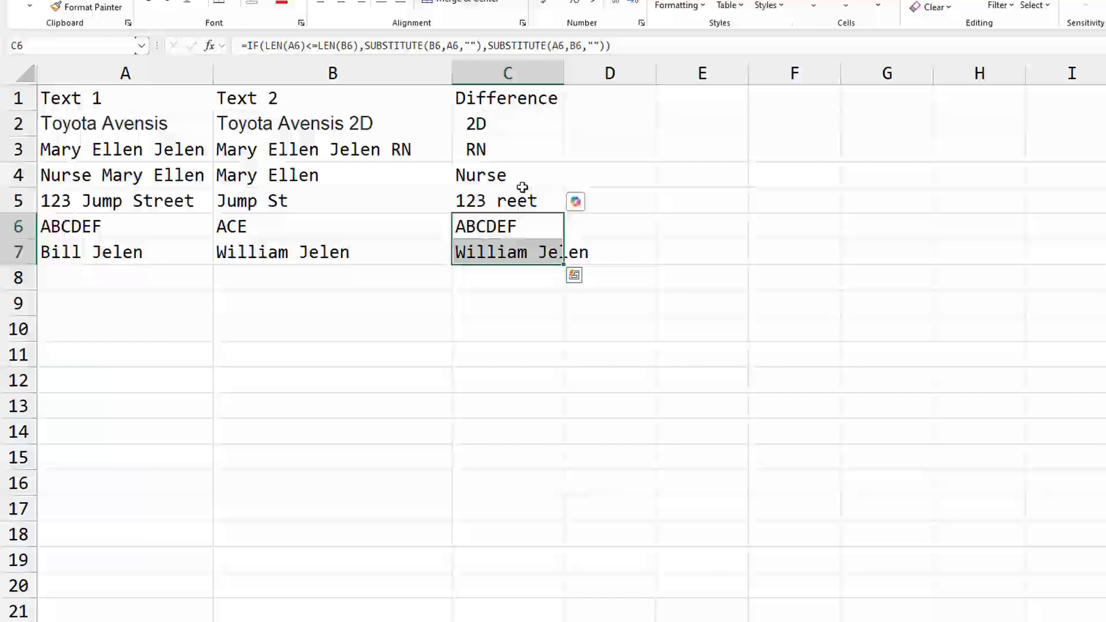
pyautogui.click(281, 3)
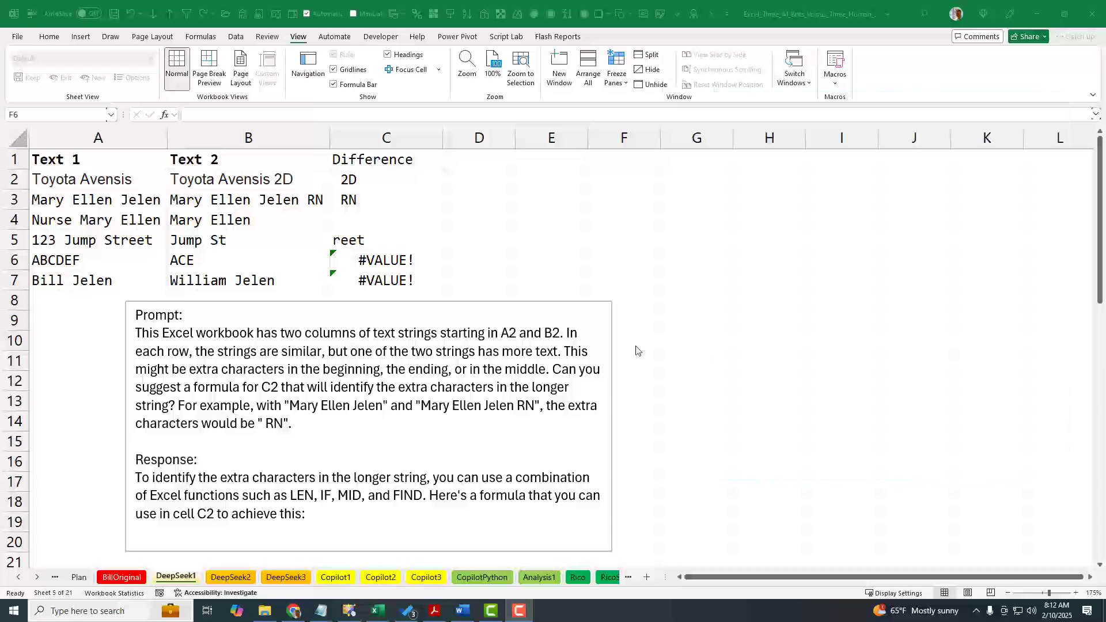
# Step: Scroll past the DeepSeek1 prompt and response notes to reach the bare Text 1/Text 2 pairs
pyautogui.scroll(-1, 569, 337)
pyautogui.scroll(-6, 569, 337)
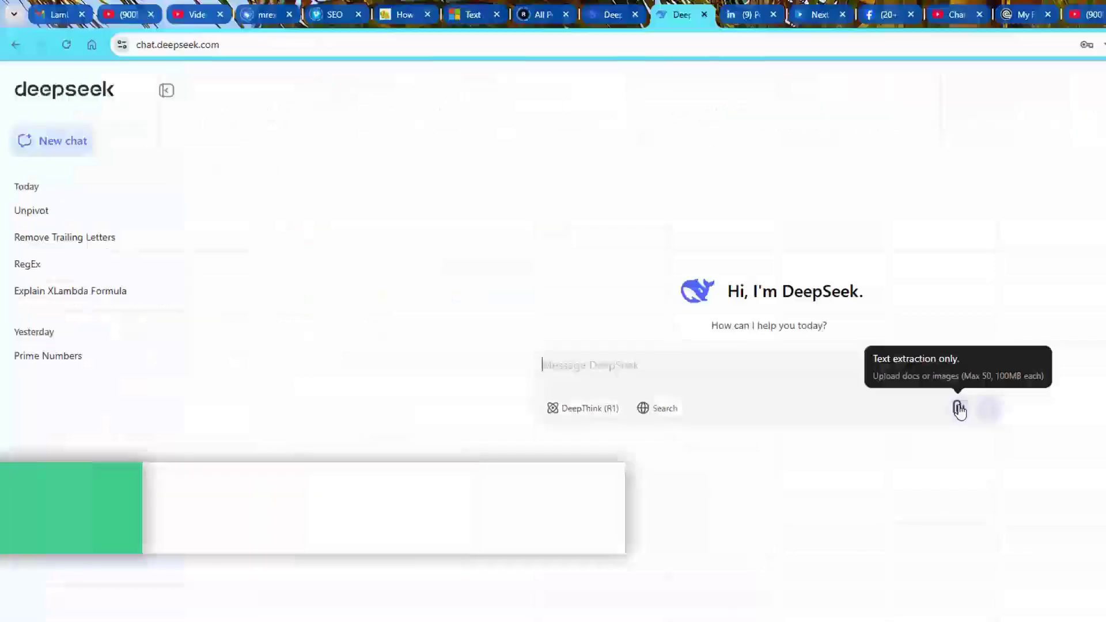
# Step: Send DeepSeek Subtract_Text_Task_For_DeepSeek.xlsx with the extra-characters prompt and copy its suggested formula
pyautogui.click(959, 409)
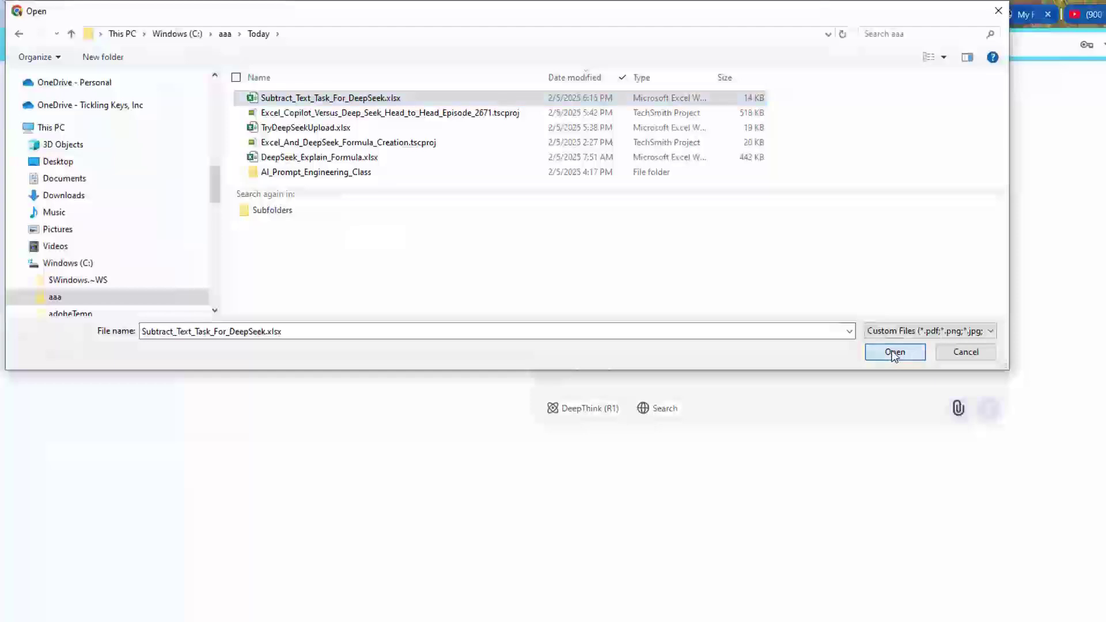
pyautogui.click(894, 352)
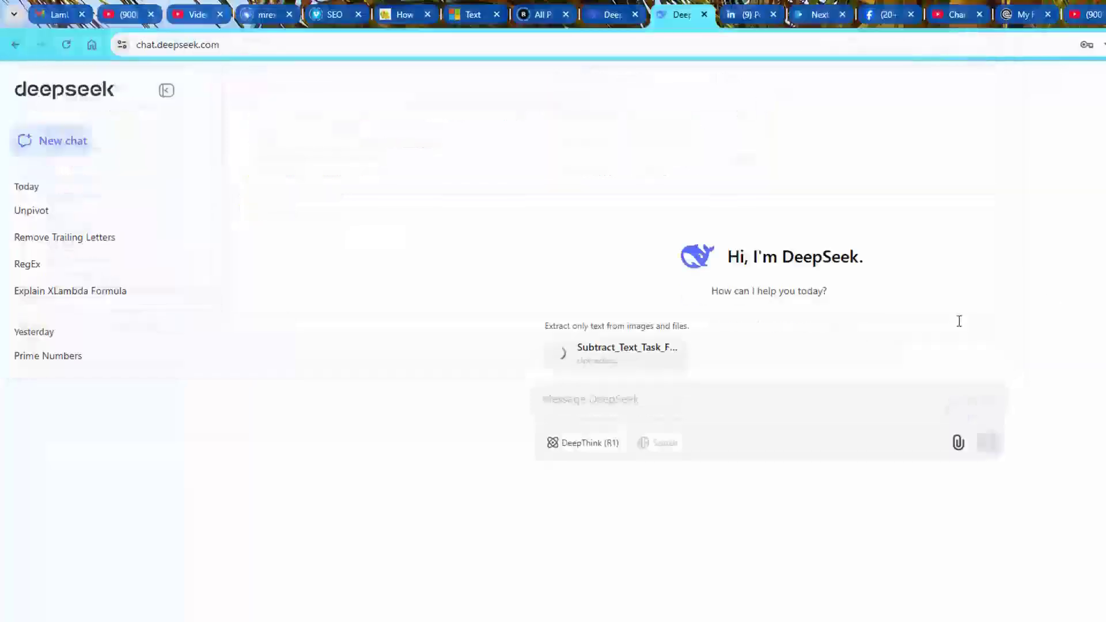
pyautogui.click(563, 399)
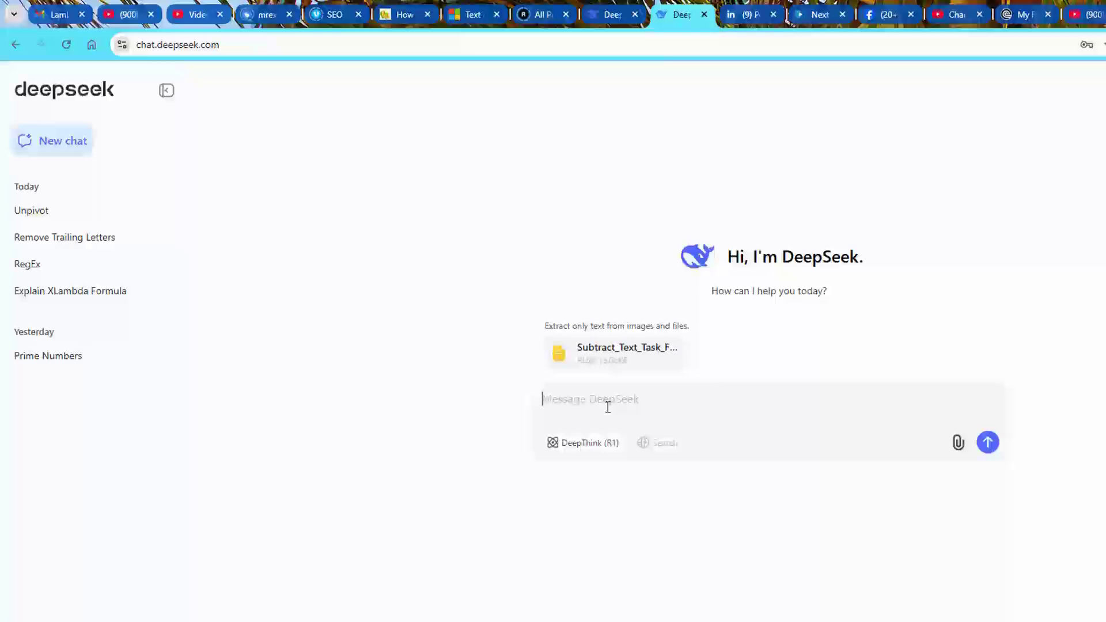
pyautogui.write('This Excel workbook has two columns of text strings starting in A2 and B2. In each row, the strings are similar, but one of the two strings has more text. This might be extra characters in the beginning, the ending, or in the middle. Can you suggest a formula for C2 that will identify the extra characters in the longer string? For example, with "Mary Ellen Jelen" and "Mary Ellen Jelen RN", the extra characters would be " RN".')
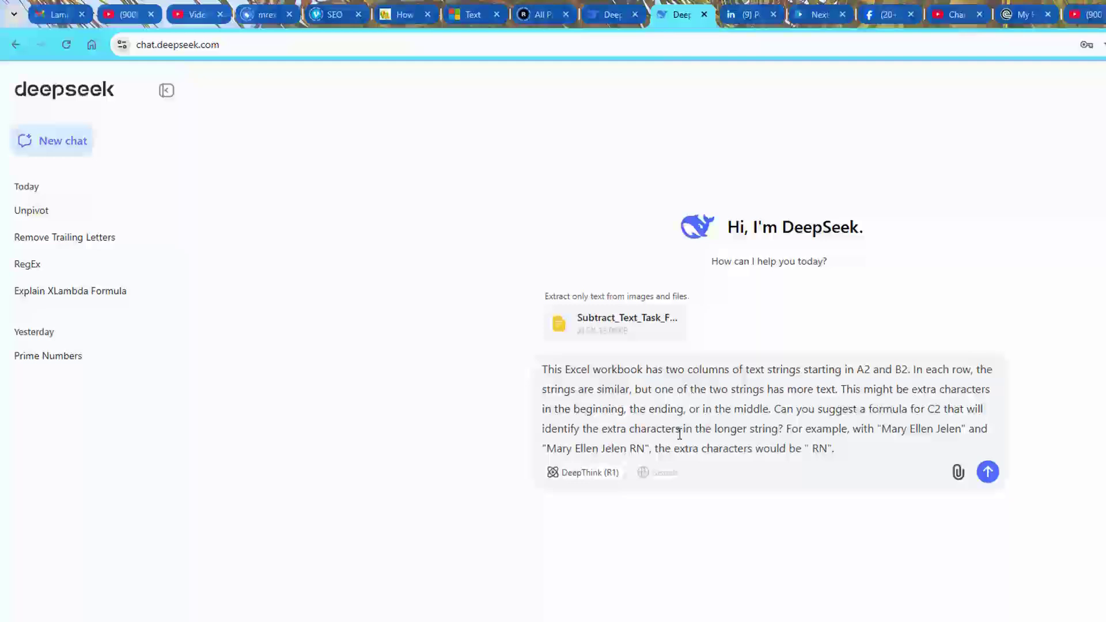
pyautogui.click(987, 472)
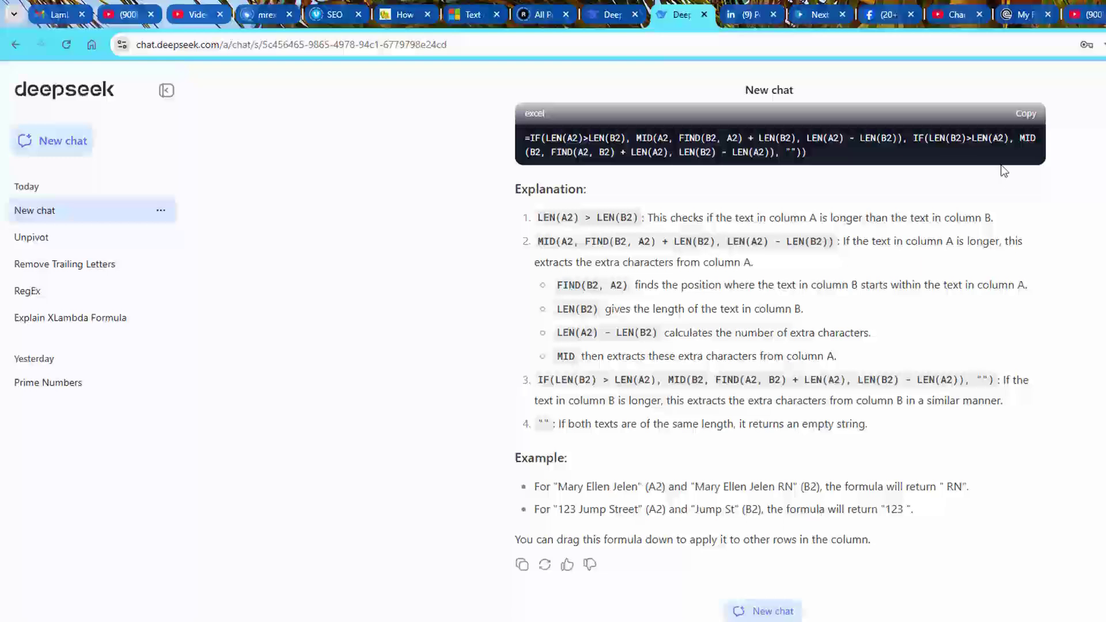
pyautogui.click(1026, 114)
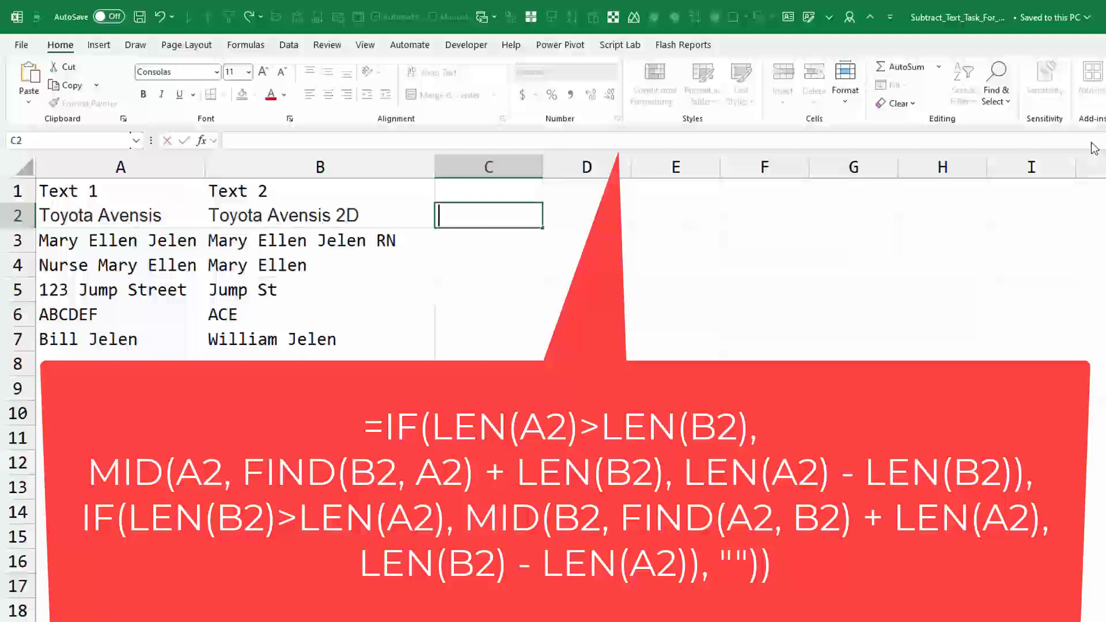
# Step: Paste DeepSeek's formula into C2 and copy it through C7, giving 2D, RN, blank, reet and #VALUE!
pyautogui.hotkey('ctrl', 'v')
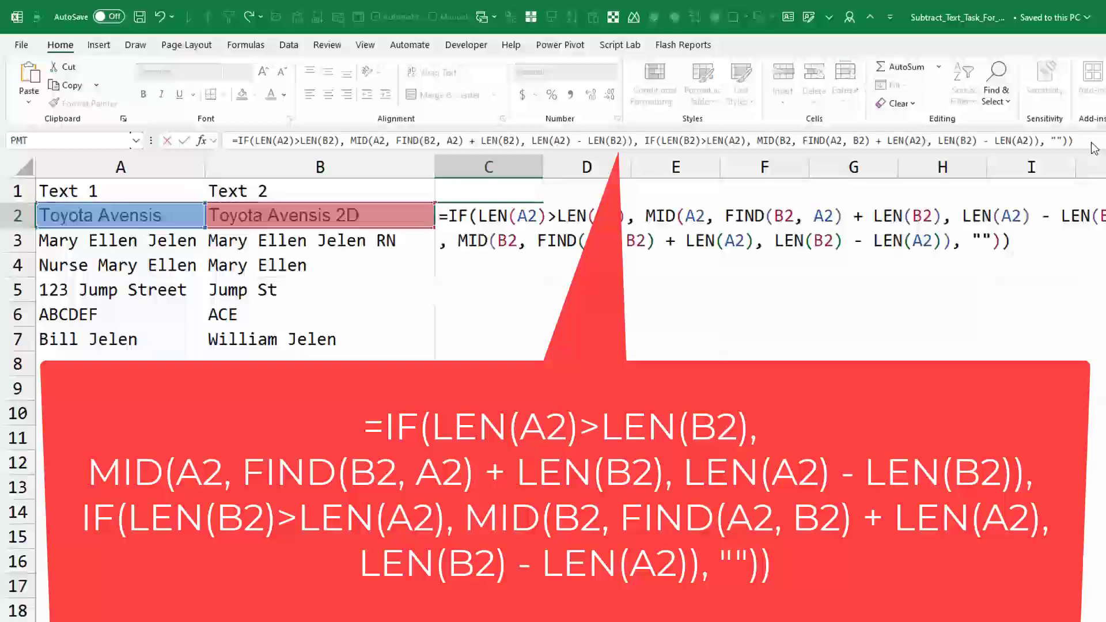
pyautogui.press('Return')
pyautogui.press('Up')
pyautogui.hotkey('ctrl', 'c')
pyautogui.hotkey('shift', 'Down')
pyautogui.hotkey('shift', 'Down')
pyautogui.hotkey('shift', 'Down')
pyautogui.hotkey('shift', 'Down')
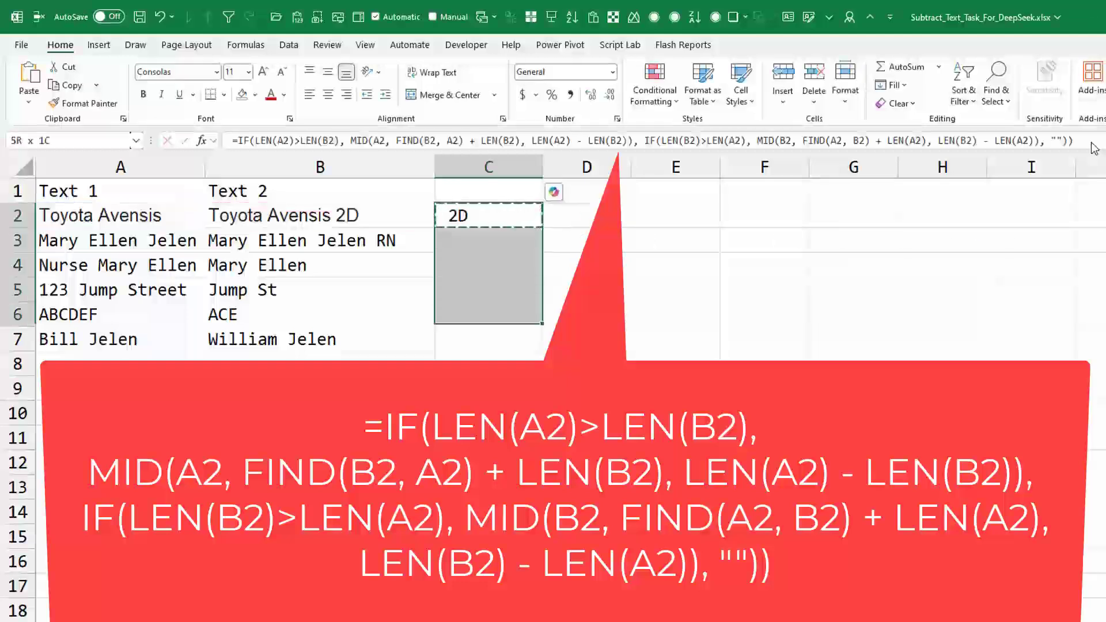
pyautogui.hotkey('shift', 'Down')
pyautogui.hotkey('ctrl', 'v')
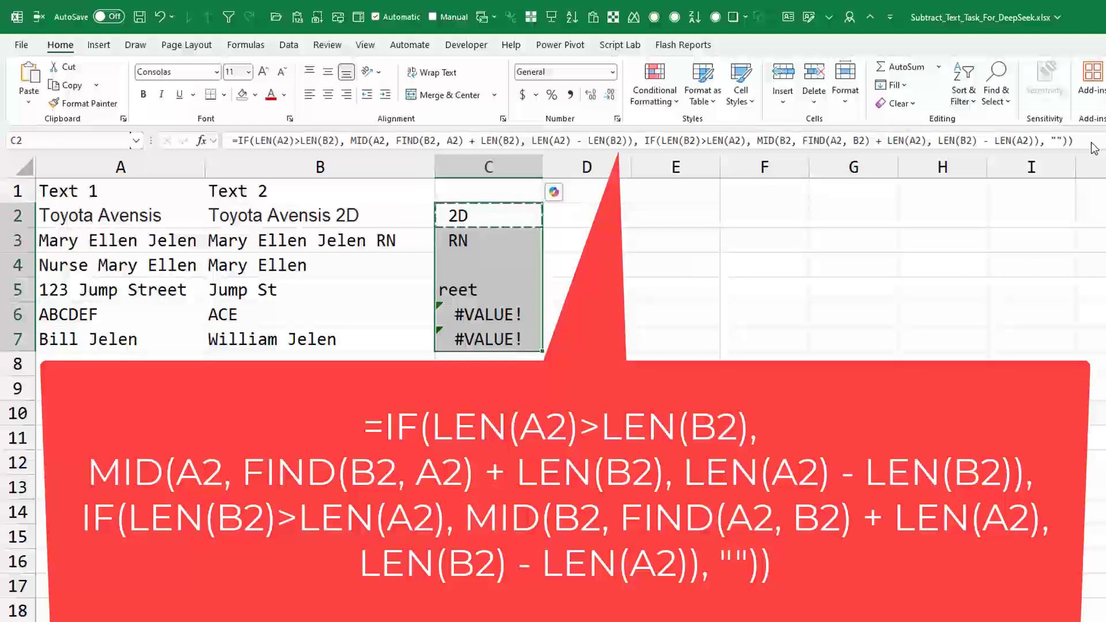
pyautogui.press('Down')
pyautogui.press('Down')
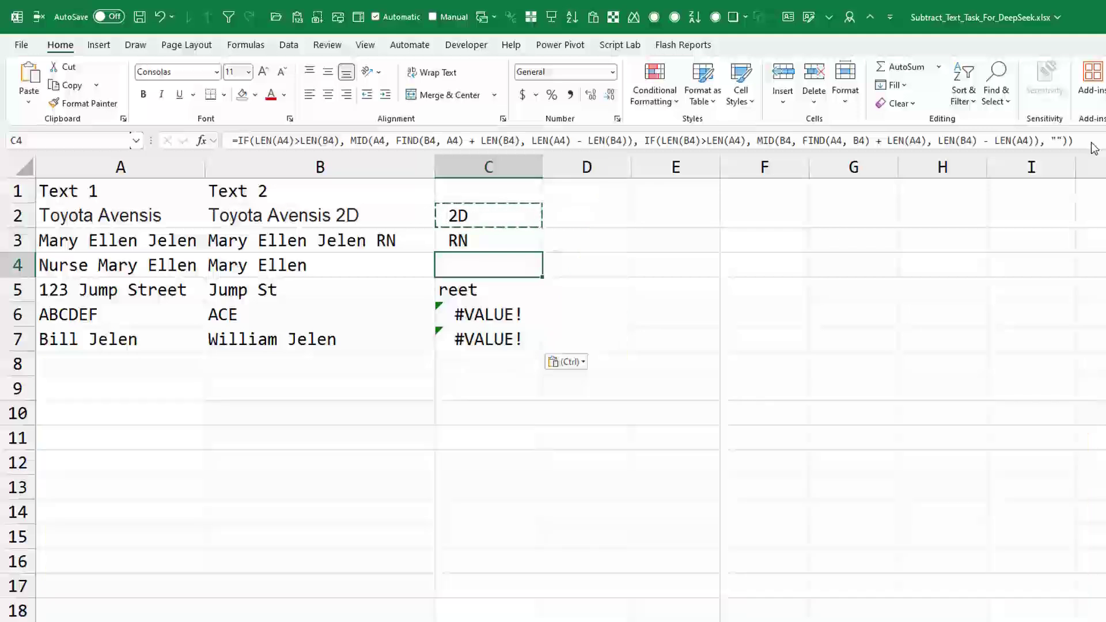
# Step: Tell DeepSeek its formula failed for the Nurse-title example and copy the revised formula
pyautogui.hotkey('alt', 'Tab')
pyautogui.click(483, 581)
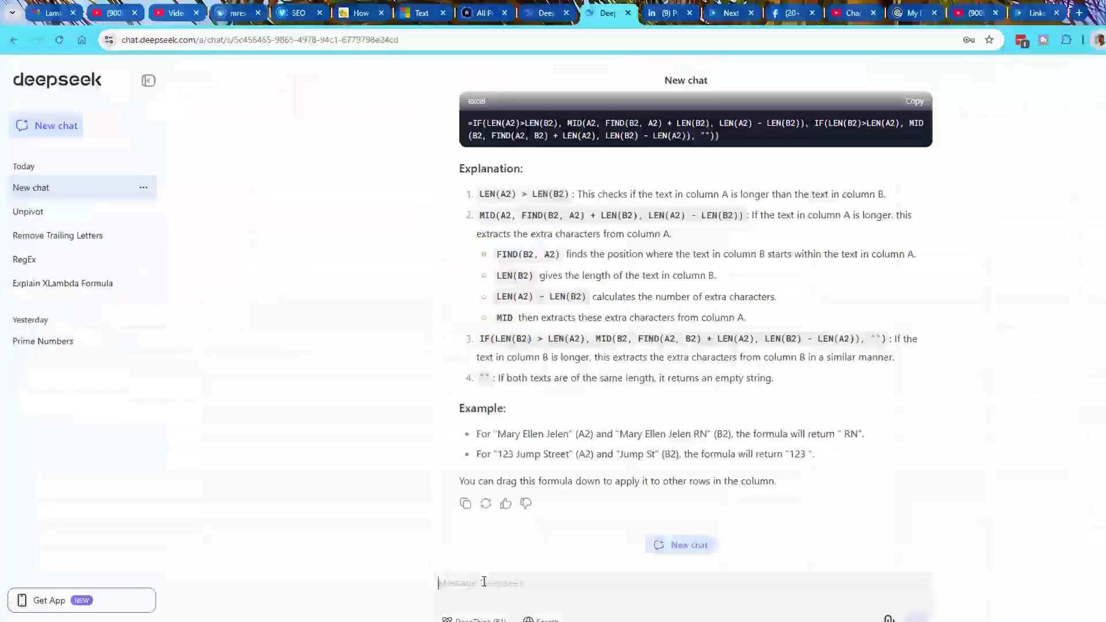
pyautogui.write('This did not work for the example of "Nurse Mary Ellen" and "Mary Ellen". In this case, the extra text was "Nurse " that is in cell A4 and not in B4.')
pyautogui.press('Return')
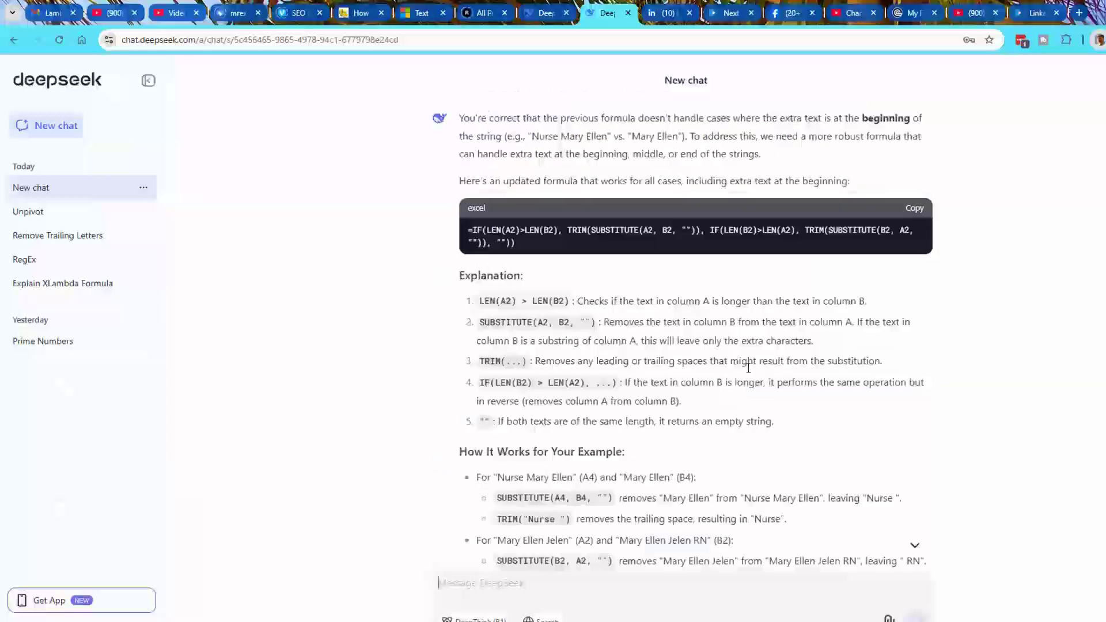
pyautogui.click(916, 212)
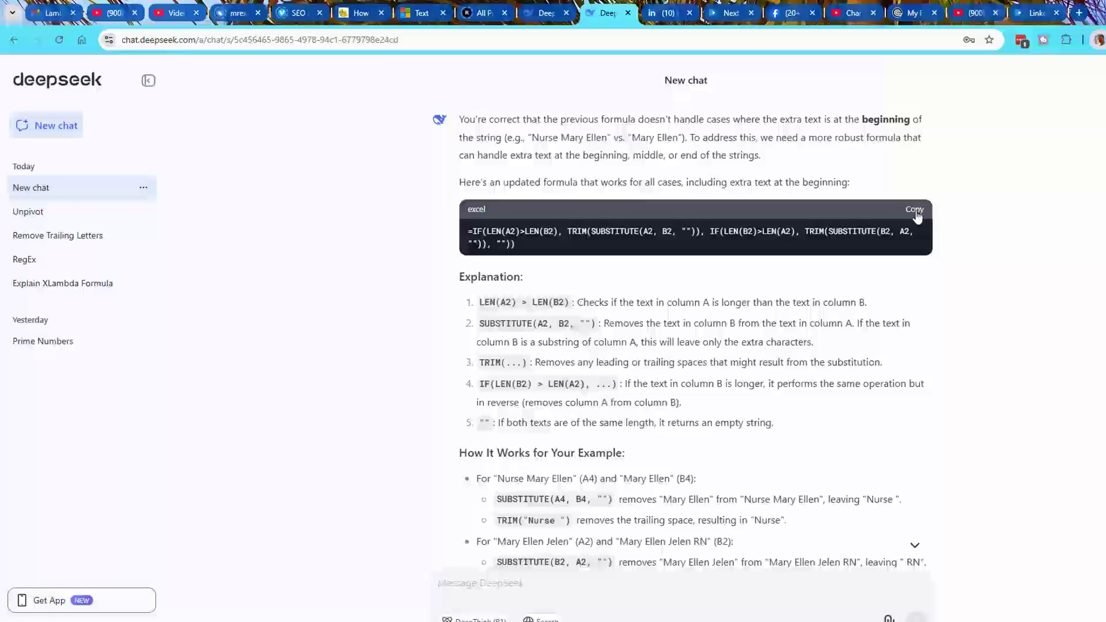
# Step: Replace C2 with the revised TRIM SUBSTITUTE formula and fill it down through C7
pyautogui.hotkey('alt', 'Tab')
pyautogui.press('BackSpace')
pyautogui.hotkey('ctrl', 'v')
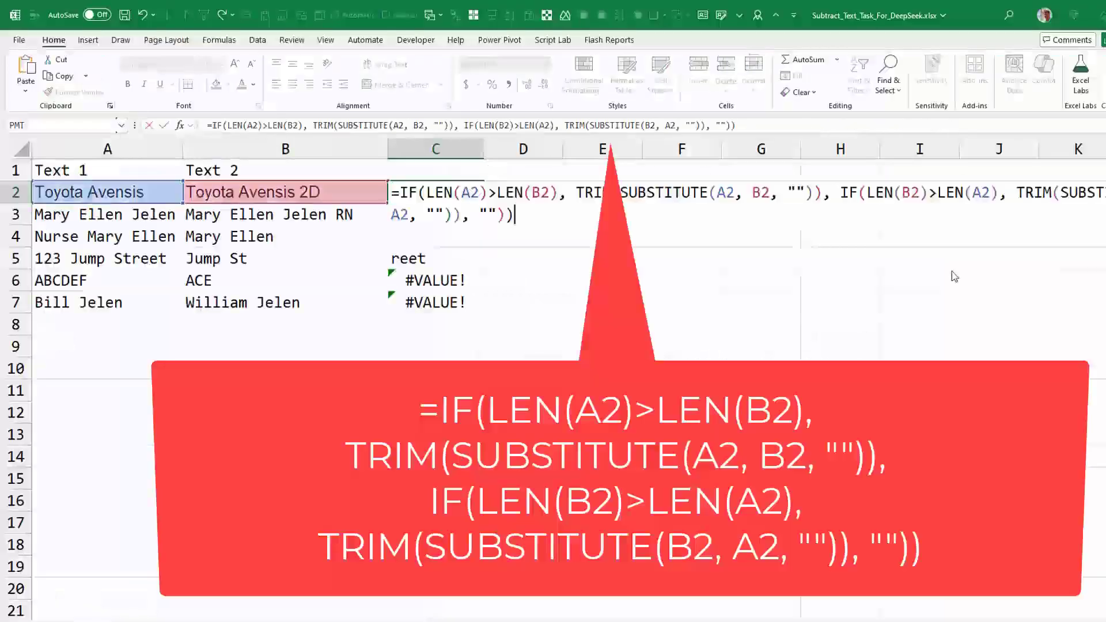
pyautogui.press('Return')
pyautogui.press('Up')
pyautogui.hotkey('ctrl', 'c')
pyautogui.hotkey('shift', 'Down')
pyautogui.hotkey('shift', 'Down')
pyautogui.hotkey('shift', 'Down')
pyautogui.hotkey('shift', 'Down')
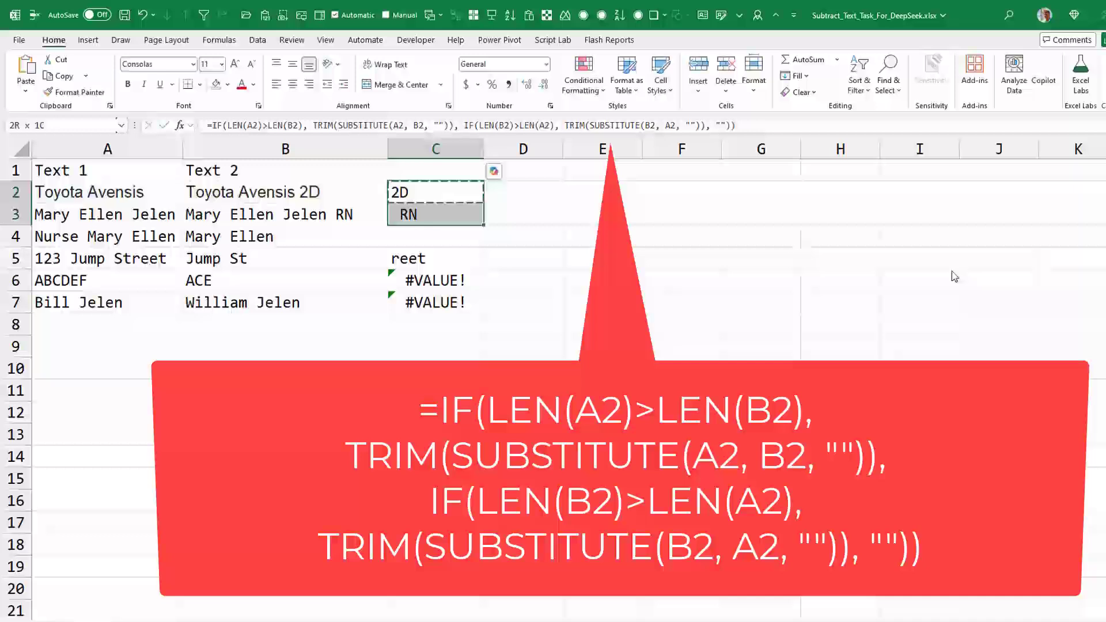
pyautogui.hotkey('shift', 'Down')
pyautogui.hotkey('ctrl', 'v')
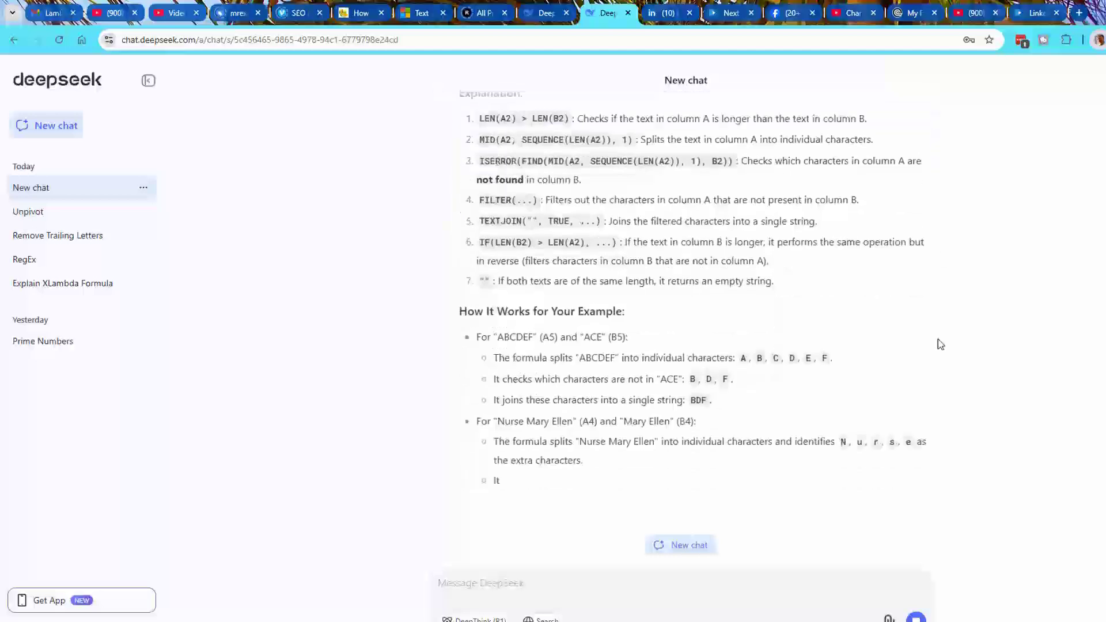
# Step: Scroll DeepSeek's chat back up to the updated formula for interspersed extra characters
pyautogui.scroll(3, 937, 339)
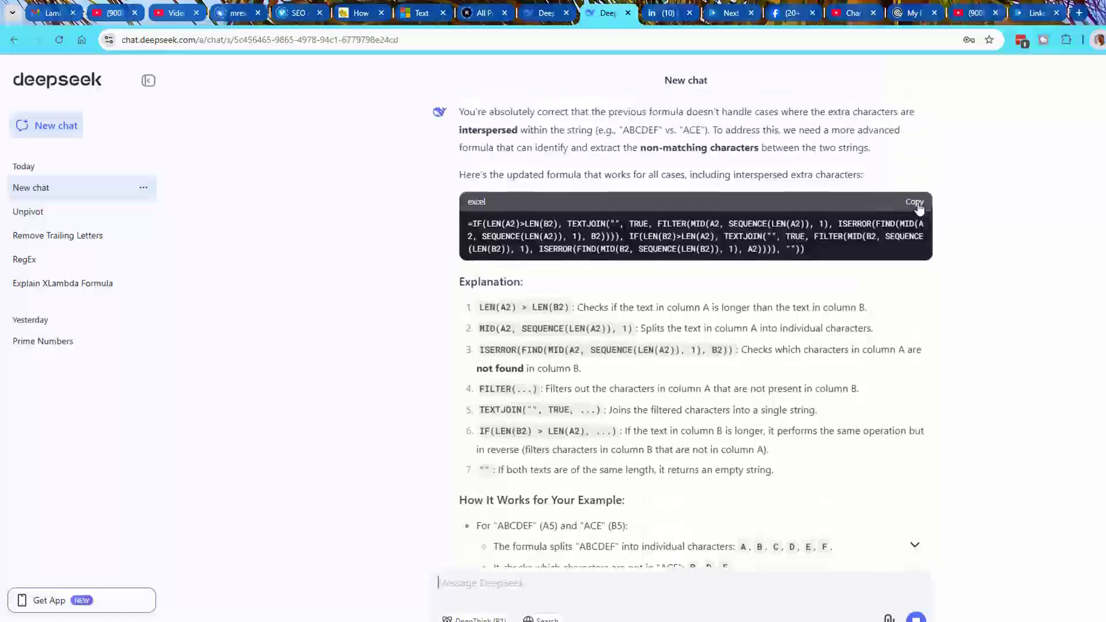
# Step: Enter DeepSeek's updated formula in C2 and fill it through C7
pyautogui.hotkey('alt', 'Tab')
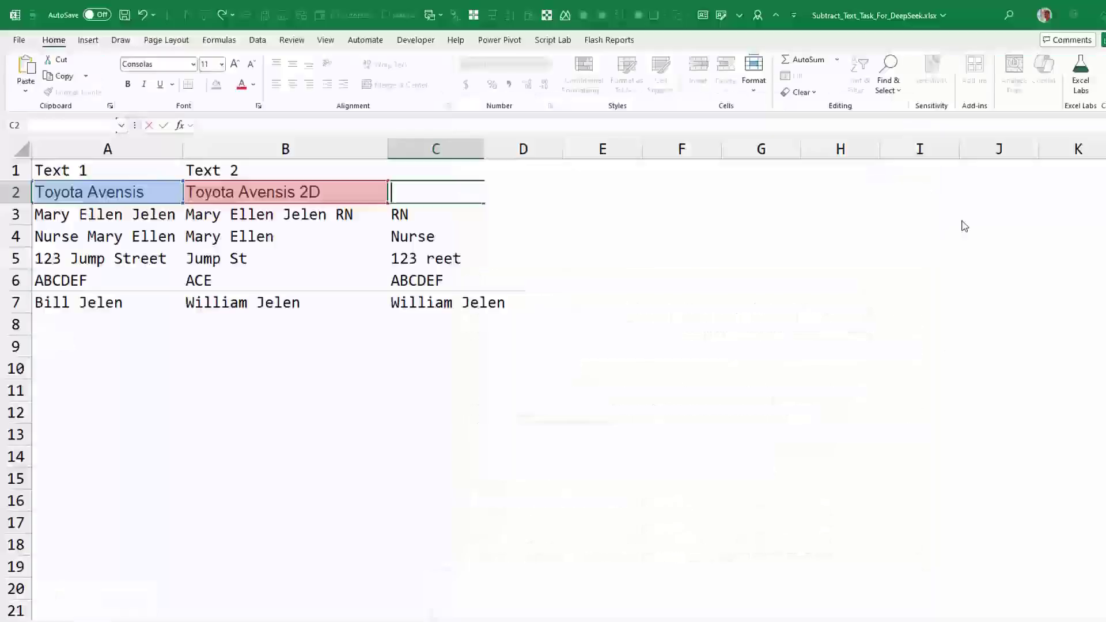
pyautogui.write('=')
pyautogui.hotkey('ctrl', 'v')
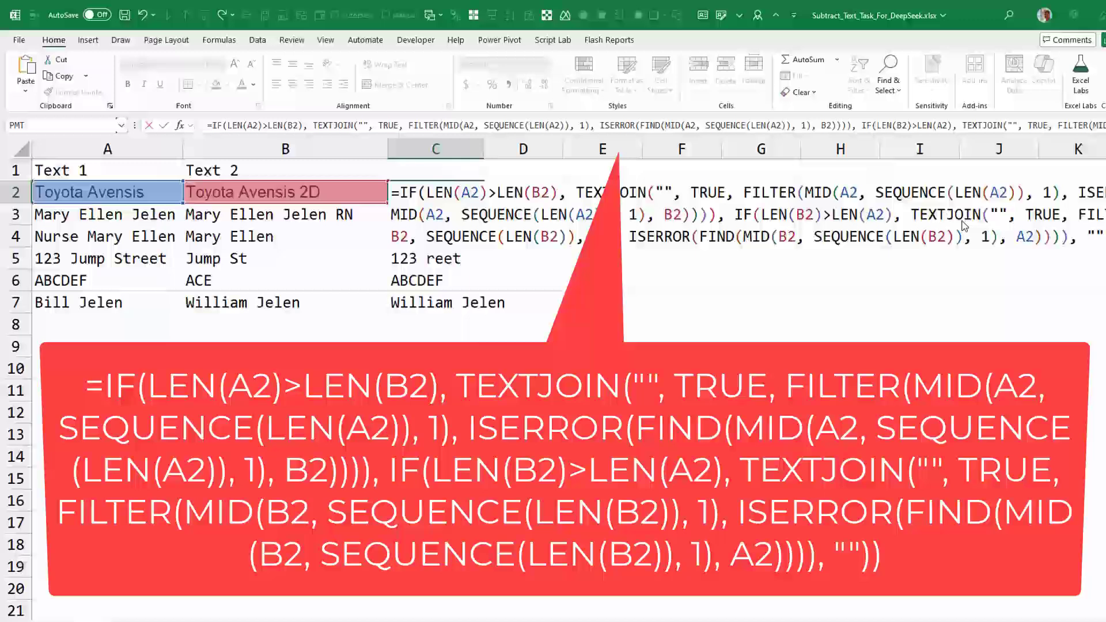
pyautogui.hotkey('ctrl', 'Return')
pyautogui.hotkey('ctrl', 'shift', 'Down')
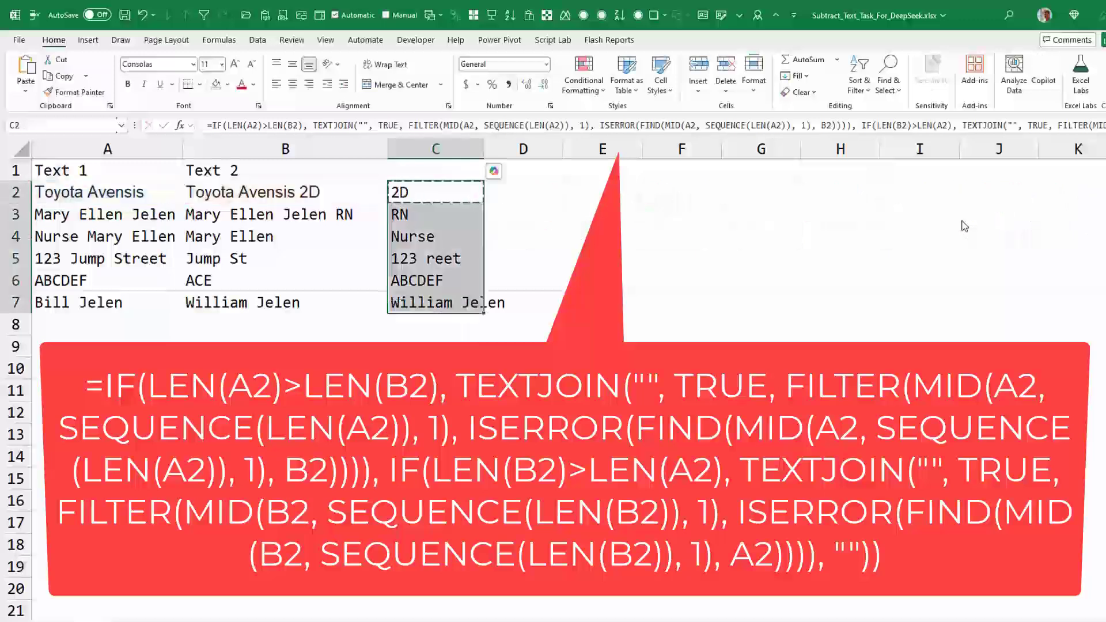
pyautogui.hotkey('ctrl', 'v')
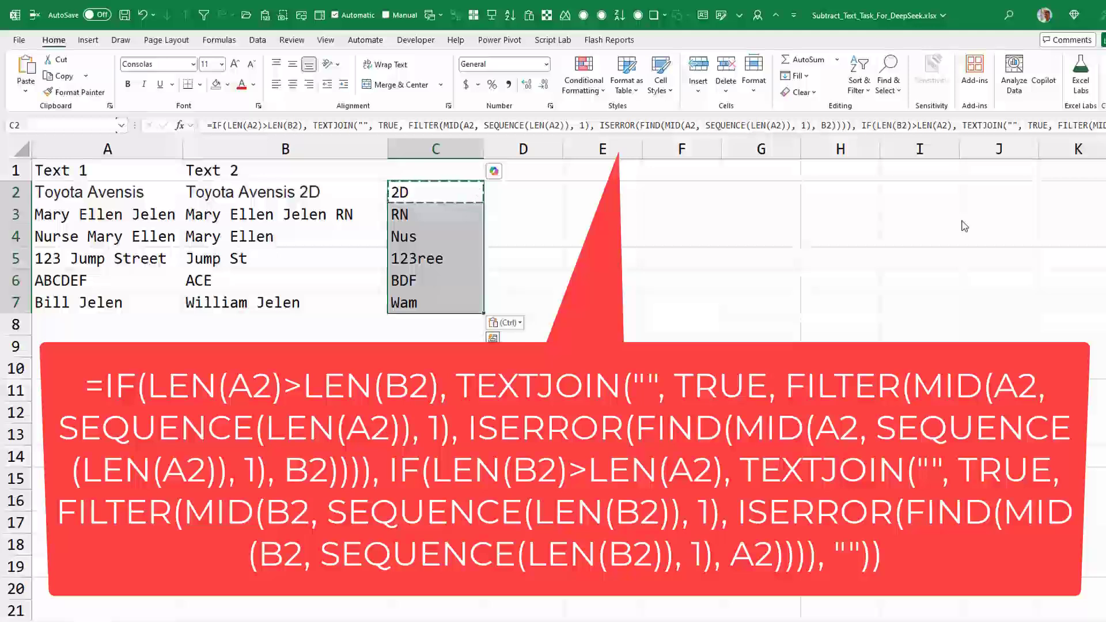
# Step: Check row 7's result against its source texts and expand the formula bar to read C7's formula
pyautogui.press('Down')
pyautogui.press('Down')
pyautogui.press('Down')
pyautogui.press('Down')
pyautogui.press('Down')
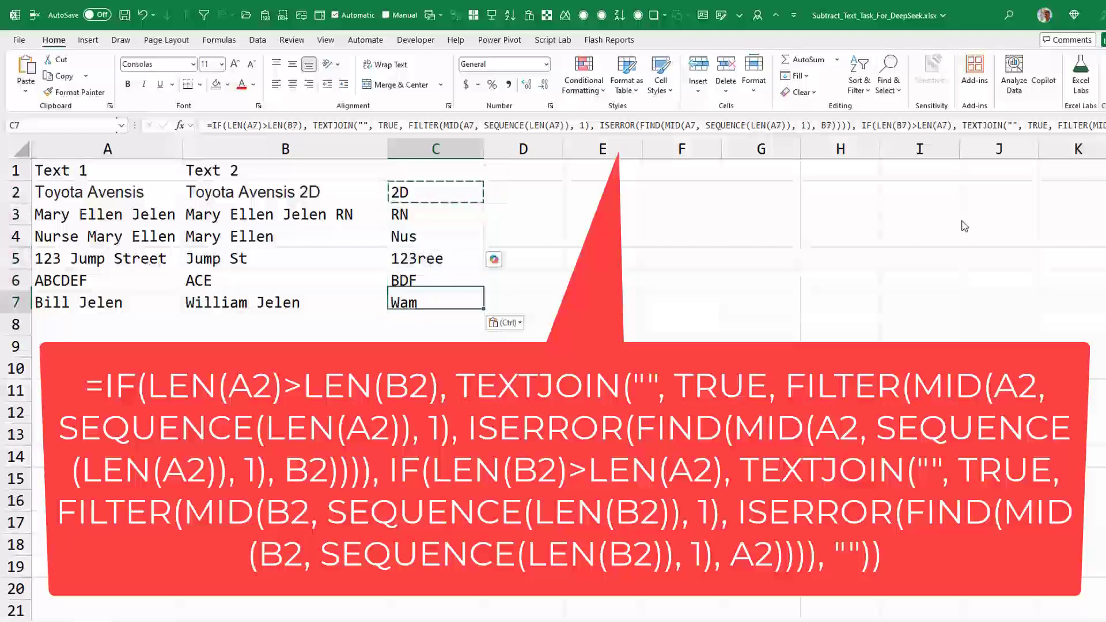
pyautogui.press('Left')
pyautogui.press('Left')
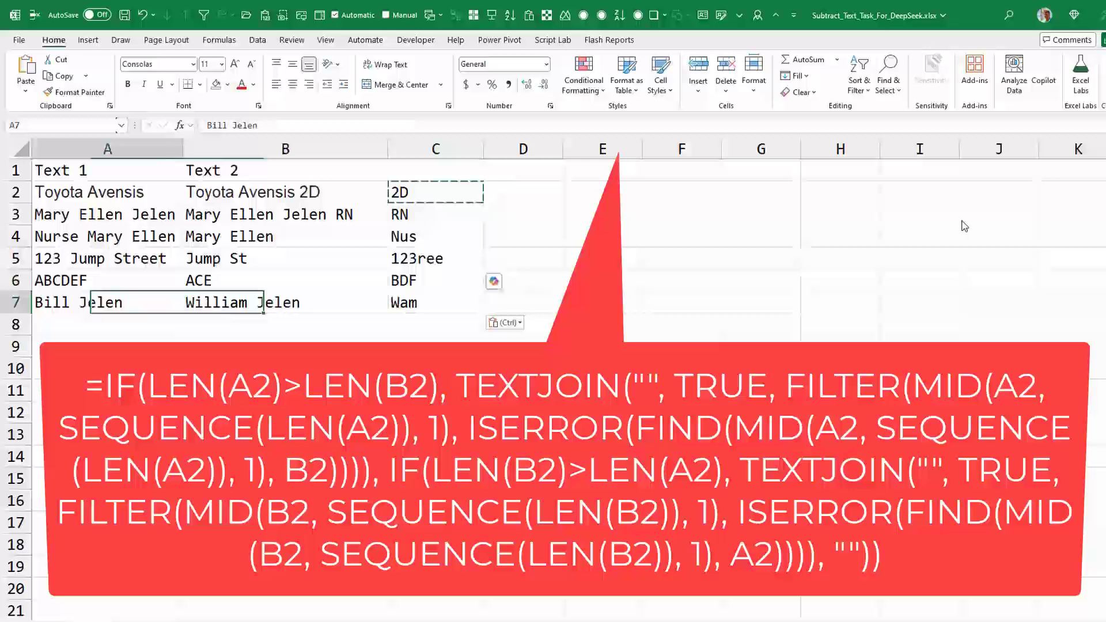
pyautogui.press('Right')
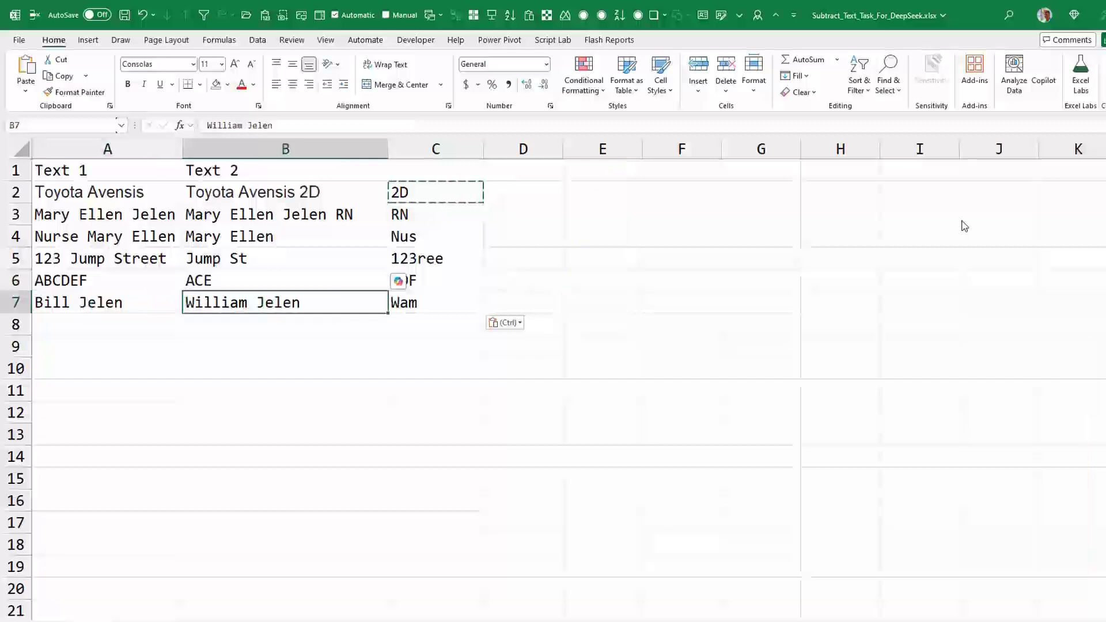
pyautogui.press('Right')
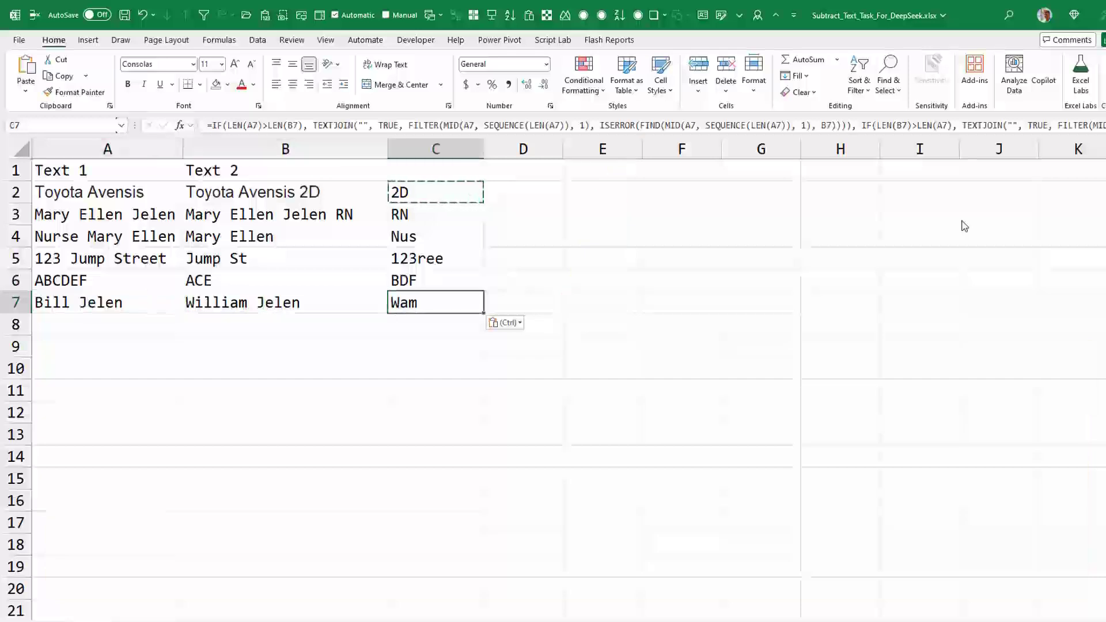
pyautogui.hotkey('ctrl', 'shift', 'u')
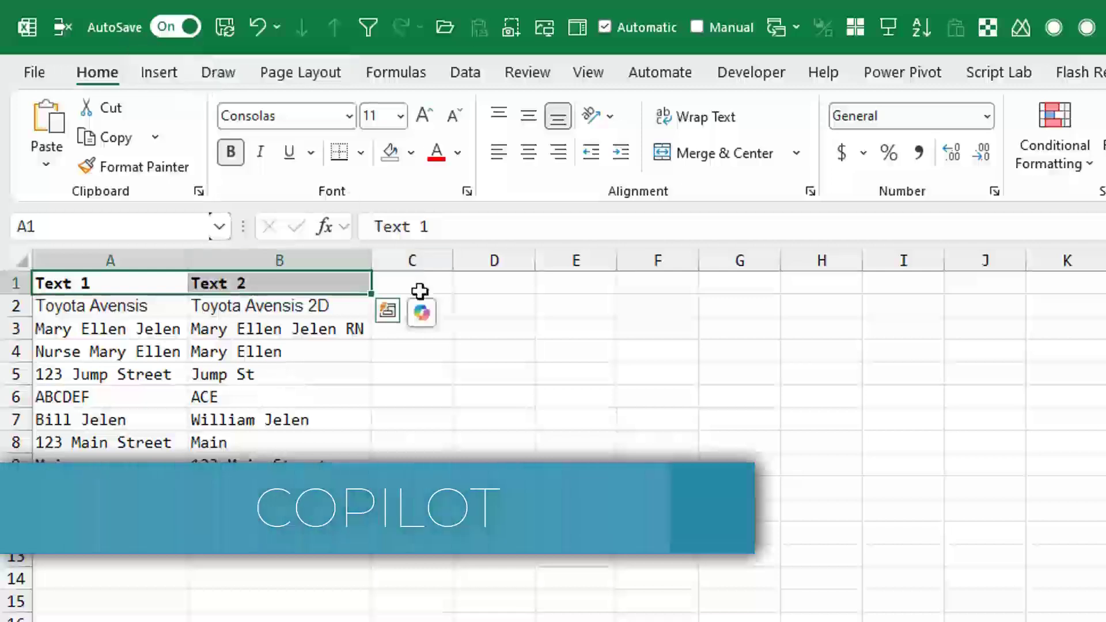
# Step: Ask Copilot for the longer string's extra characters and copy its IF/LEN/SUBSTITUTE formula for C2
pyautogui.click(421, 312)
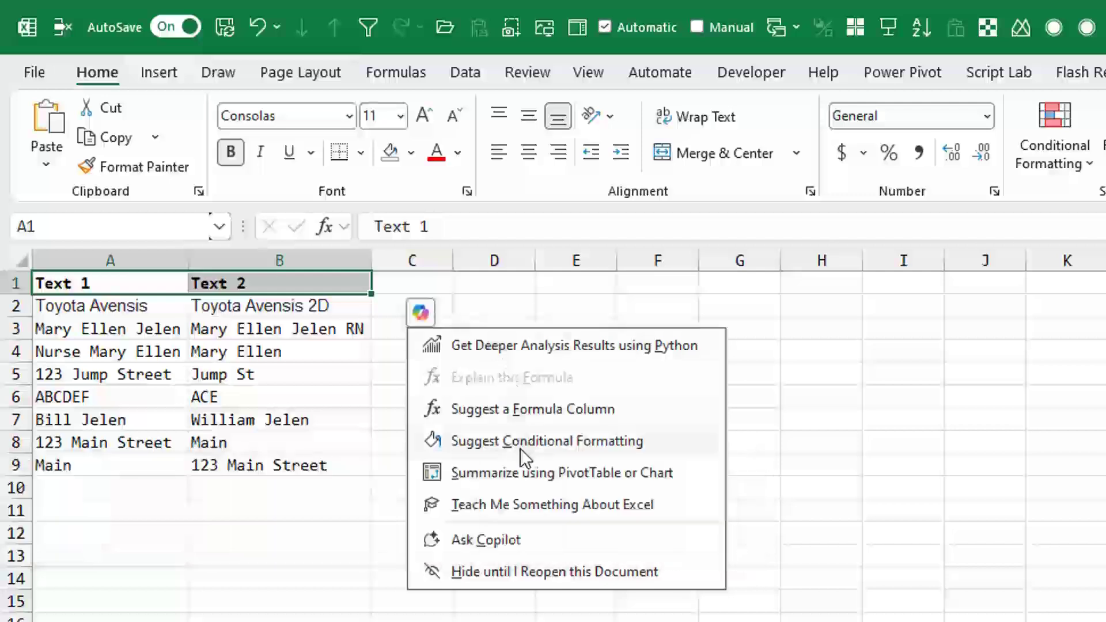
pyautogui.click(493, 538)
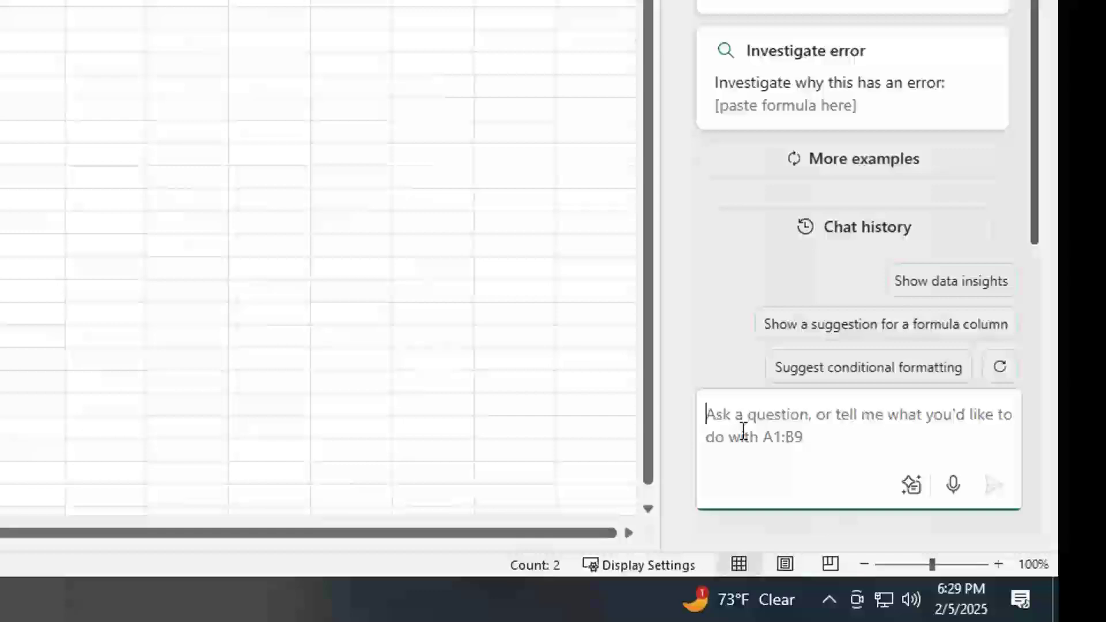
pyautogui.hotkey('ctrl', 'v')
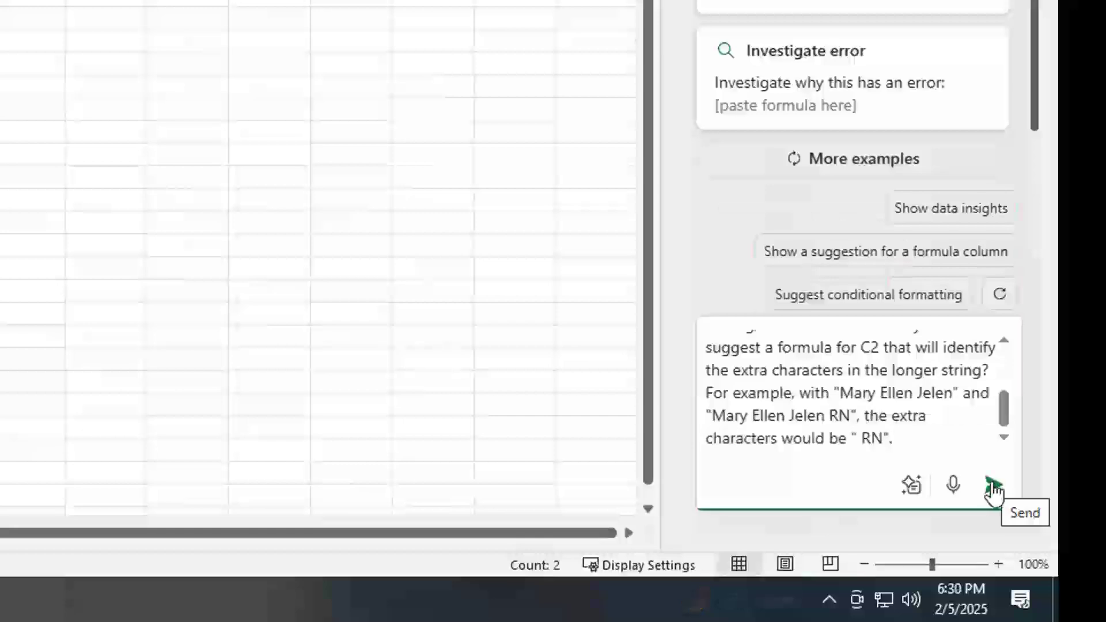
pyautogui.click(993, 486)
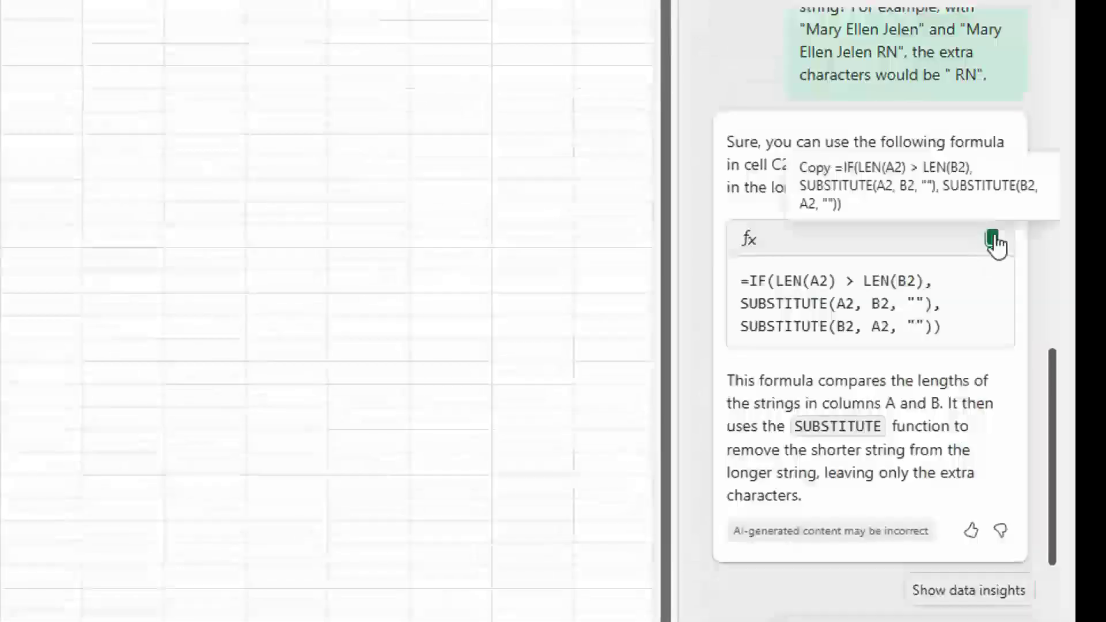
pyautogui.click(991, 237)
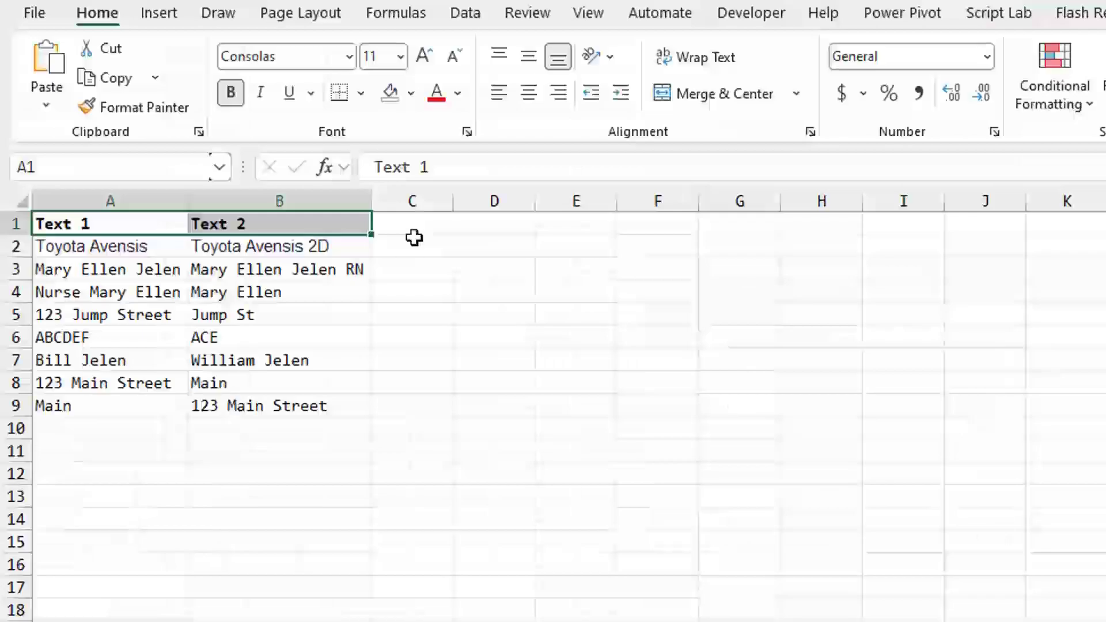
pyautogui.click(413, 246)
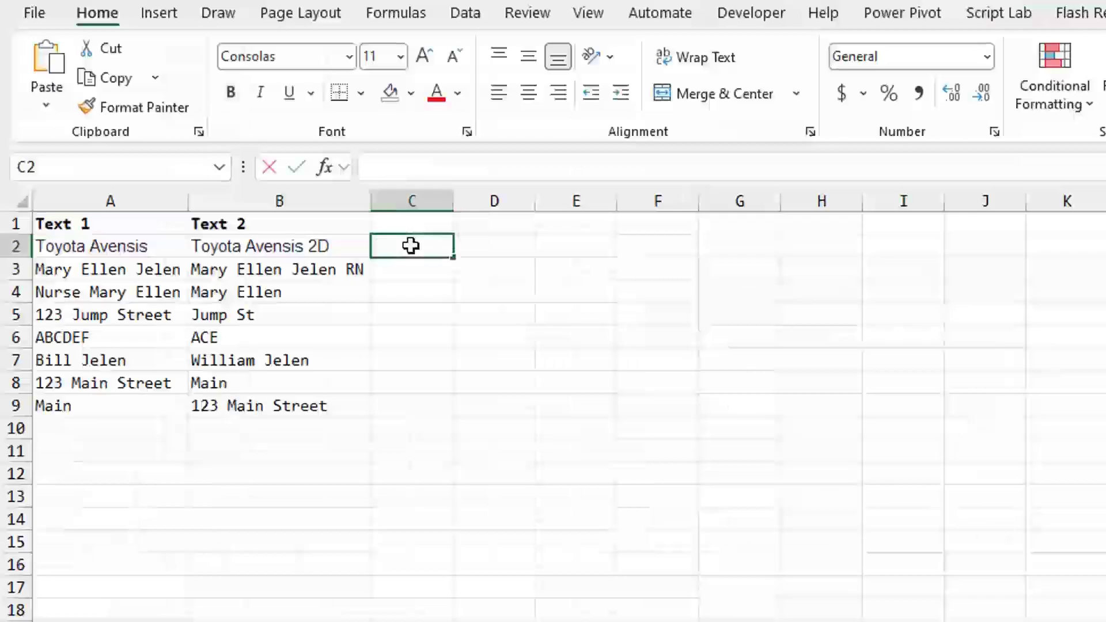
# Step: Paste Copilot's IF/LEN/SUBSTITUTE formula into C2 and fill it down to C9
pyautogui.hotkey('ctrl', 'v')
pyautogui.press('Return')
pyautogui.click(410, 246)
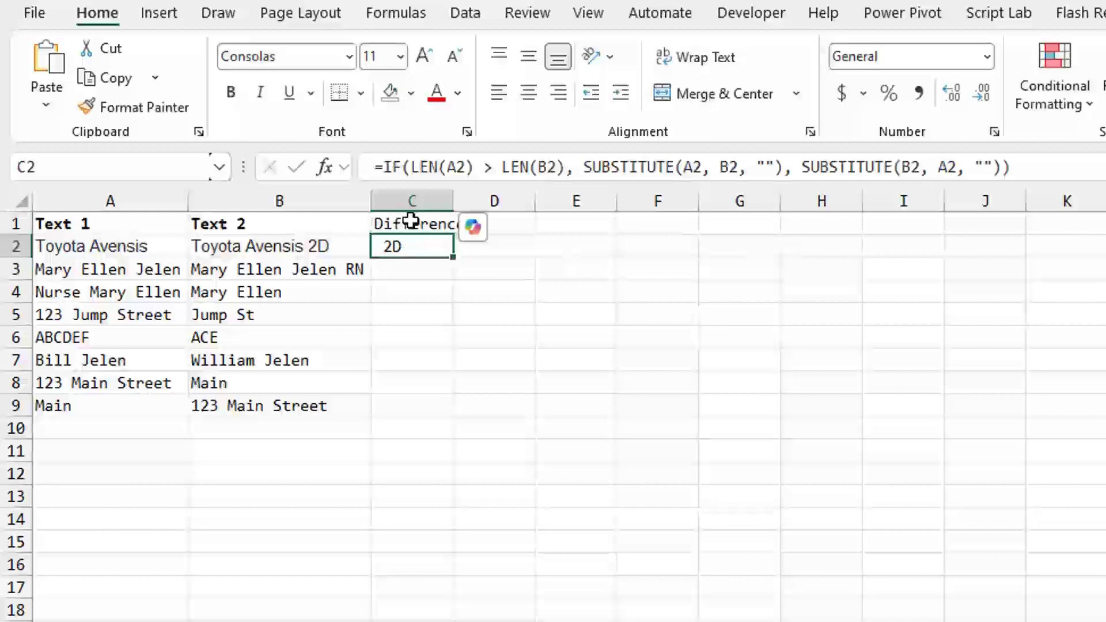
pyautogui.doubleClick(453, 258)
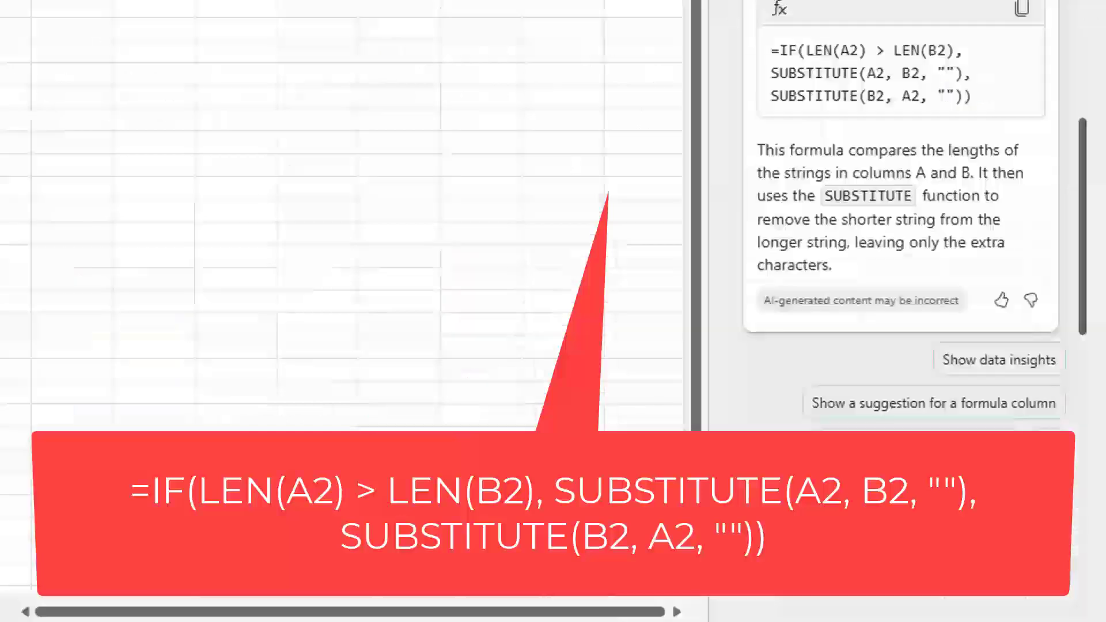
# Step: Tell Copilot its formula fails on interspersed matches like "ABCDEF" and "ACE"
pyautogui.write('This formu')
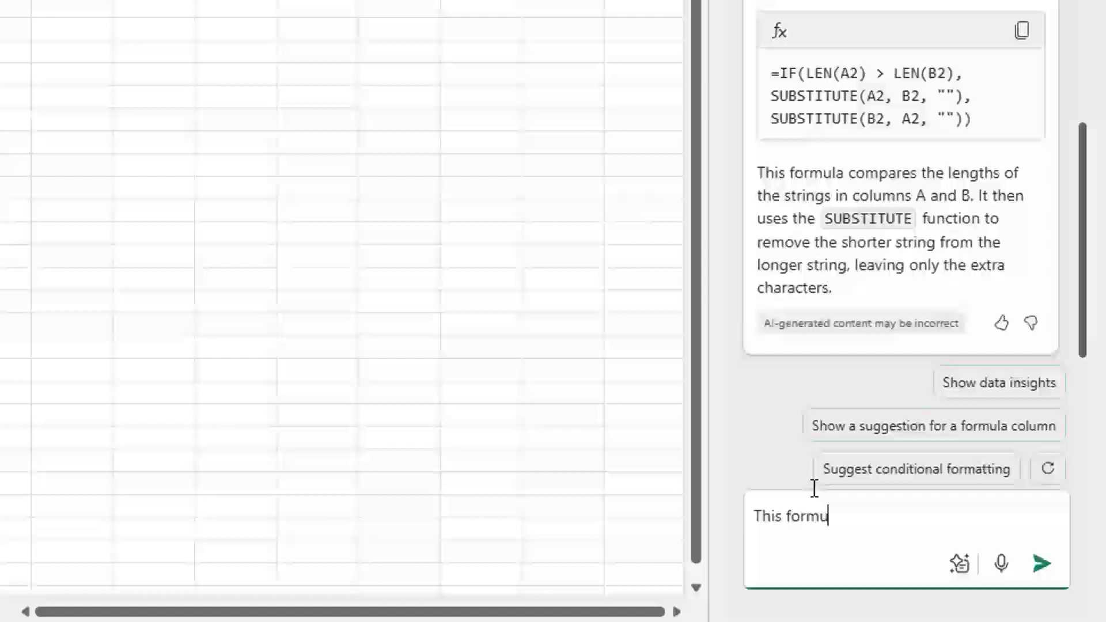
pyautogui.write('la does not handle the example of "ABCDEF" and "ACE" where the matching characters are inters')
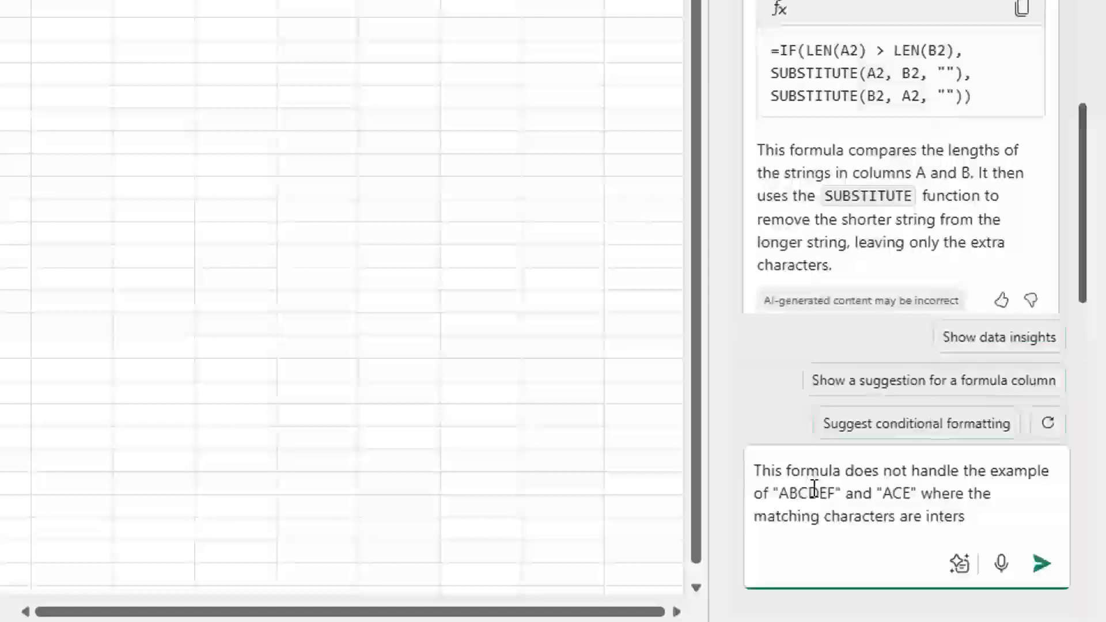
pyautogui.write('persed. Can you adjust the formula for this?')
pyautogui.press('Return')
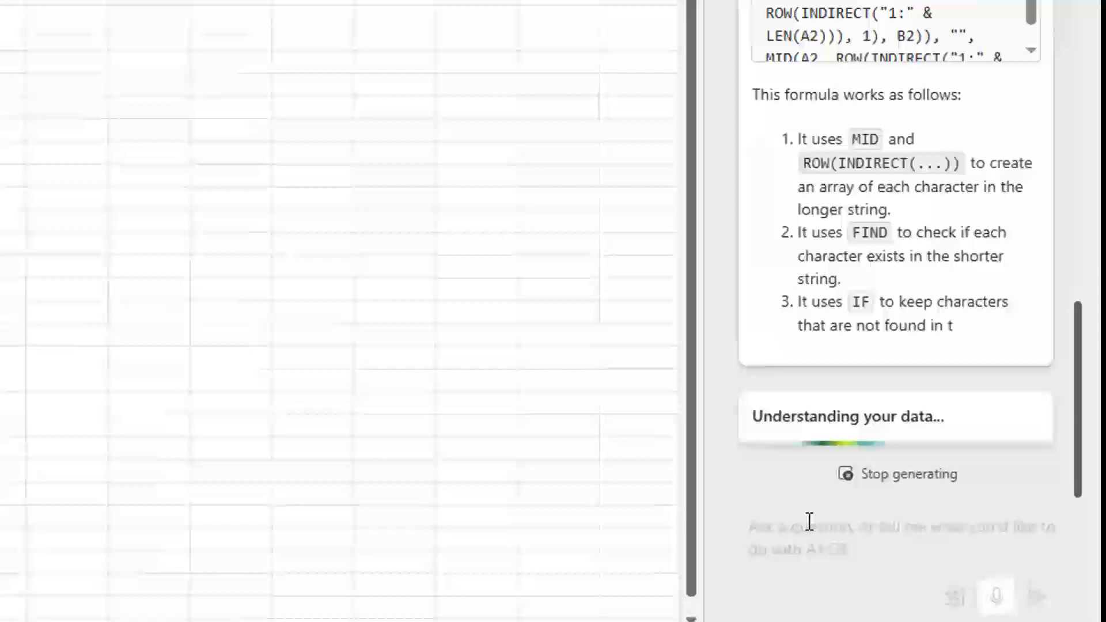
pyautogui.scroll(4, 809, 521)
# Step: Enter Copilot's revised TEXTJOIN formula in C2 and fill it through C2:C9
pyautogui.click(1012, 207)
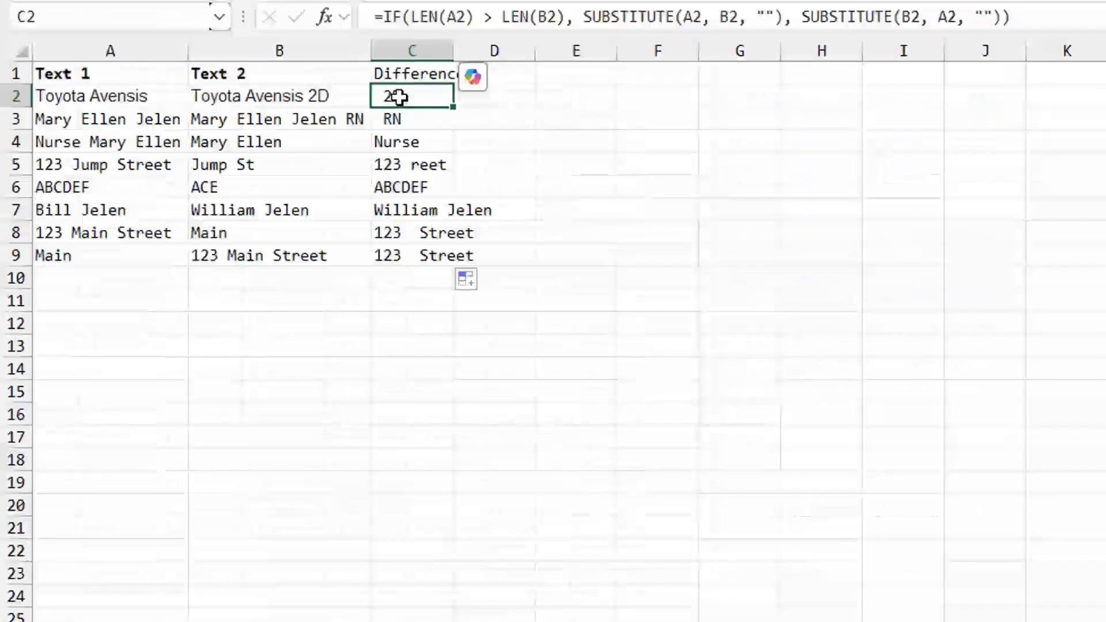
pyautogui.write('=')
pyautogui.hotkey('ctrl', 'v')
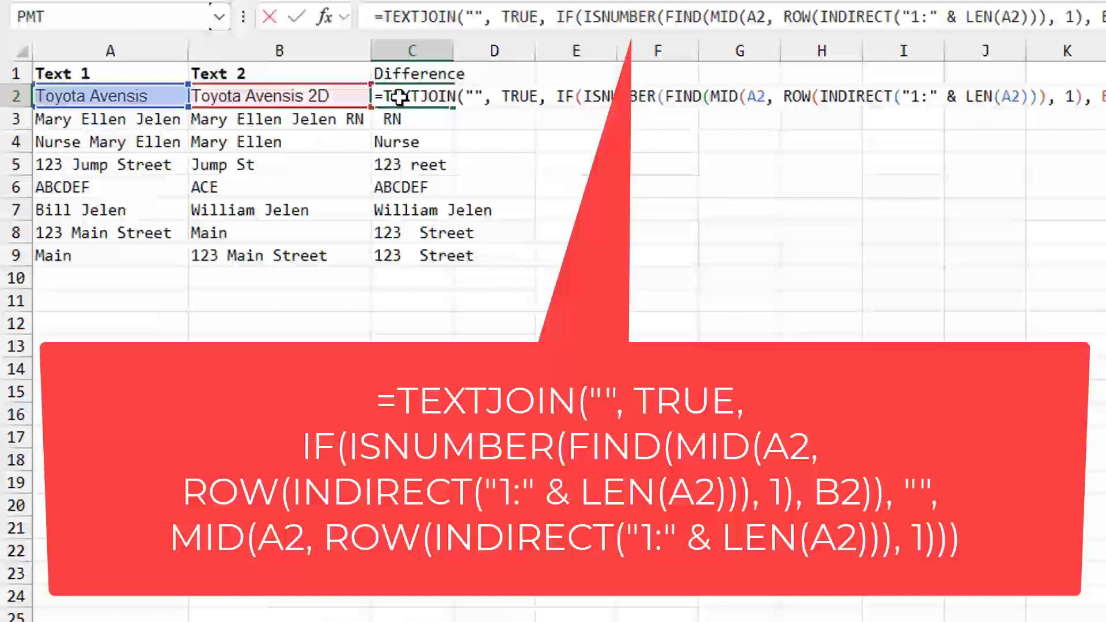
pyautogui.press('Return')
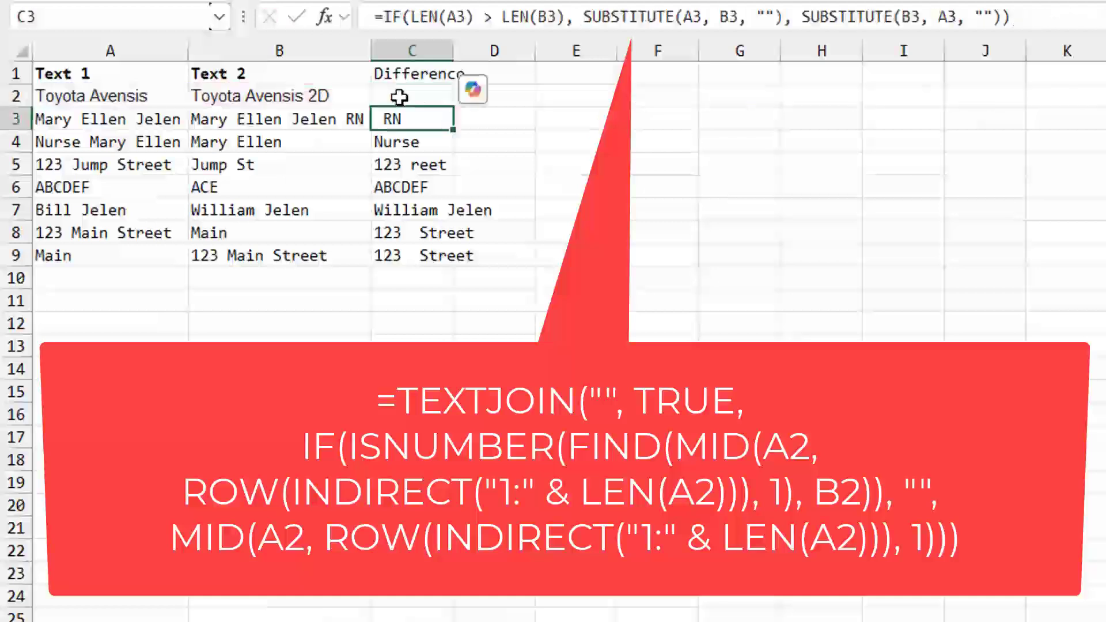
pyautogui.click(399, 97)
pyautogui.hotkey('shift', 'Down')
pyautogui.hotkey('shift', 'Down')
pyautogui.hotkey('shift', 'Down')
pyautogui.hotkey('shift', 'Down')
pyautogui.hotkey('shift', 'Down')
pyautogui.hotkey('shift', 'Down')
pyautogui.hotkey('shift', 'Down')
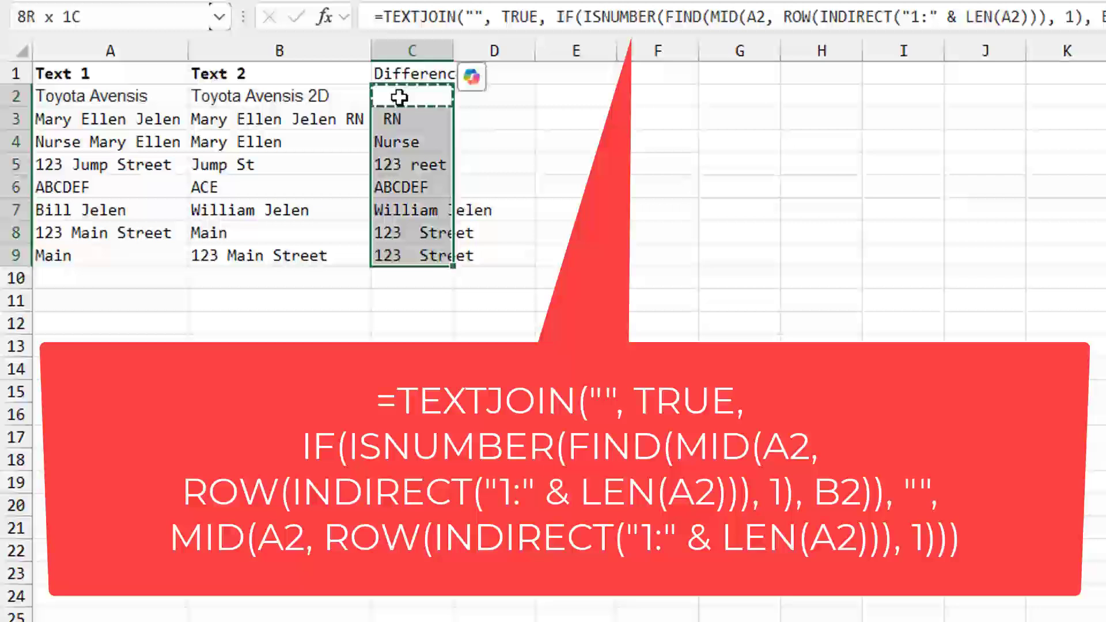
pyautogui.hotkey('ctrl', 'v')
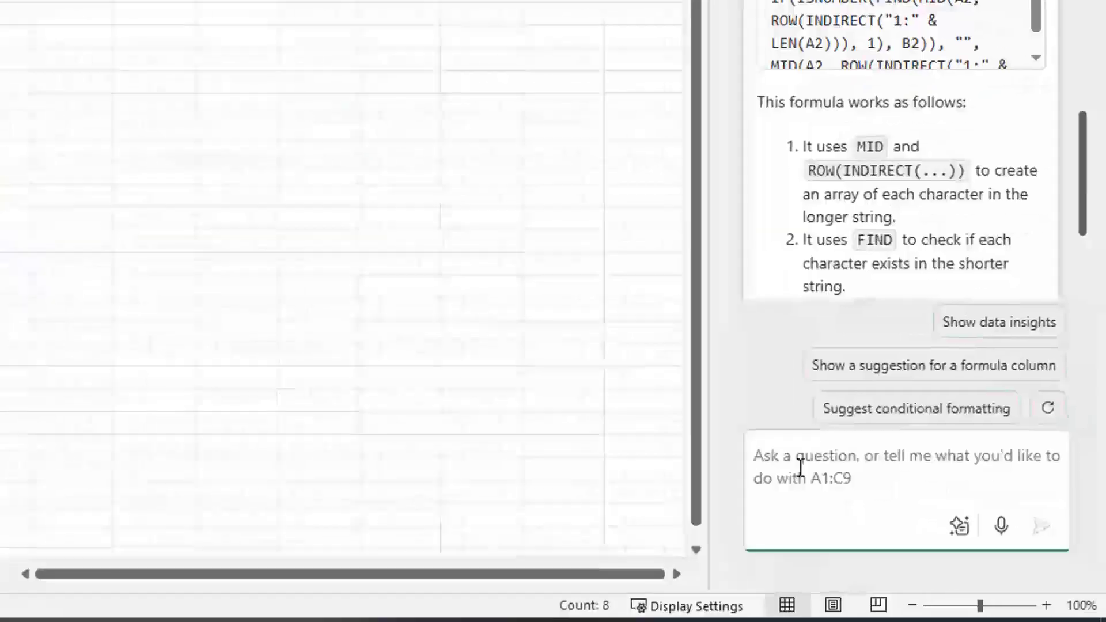
# Step: Reply that this is not a better formula and ask Copilot to remove the shorter string's characters from the longer string
pyautogui.write('This ')
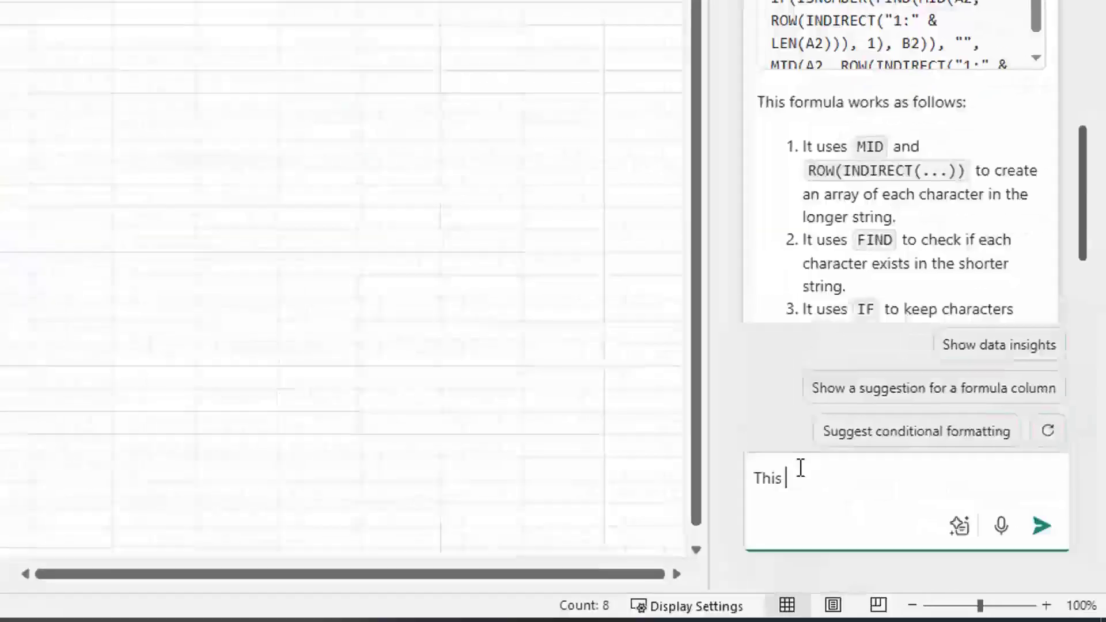
pyautogui.write('is not a b')
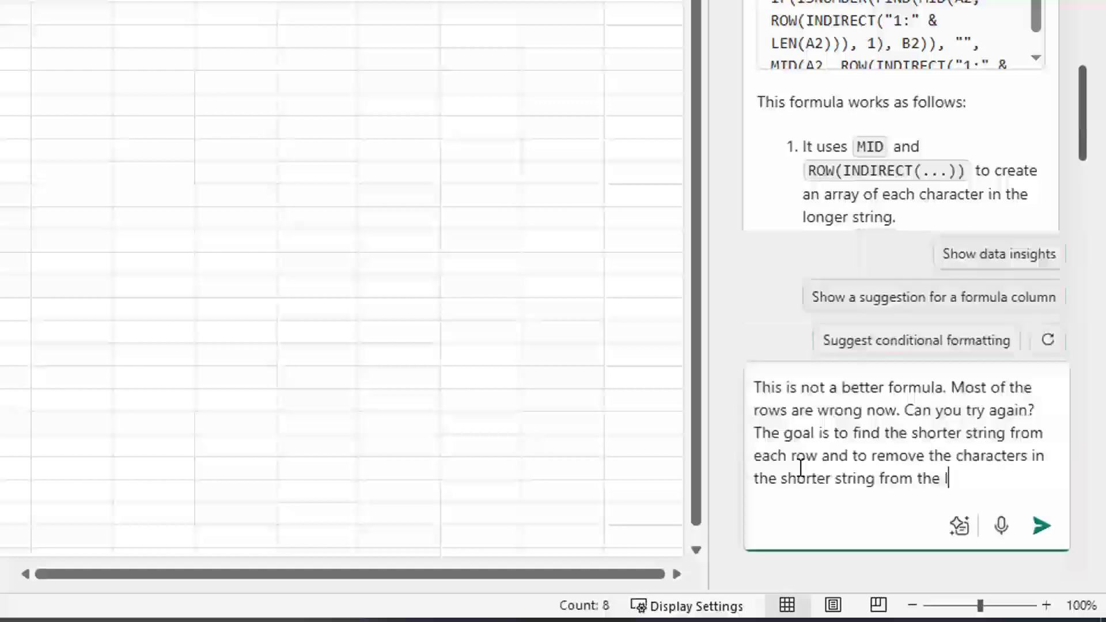
pyautogui.write('onger string.')
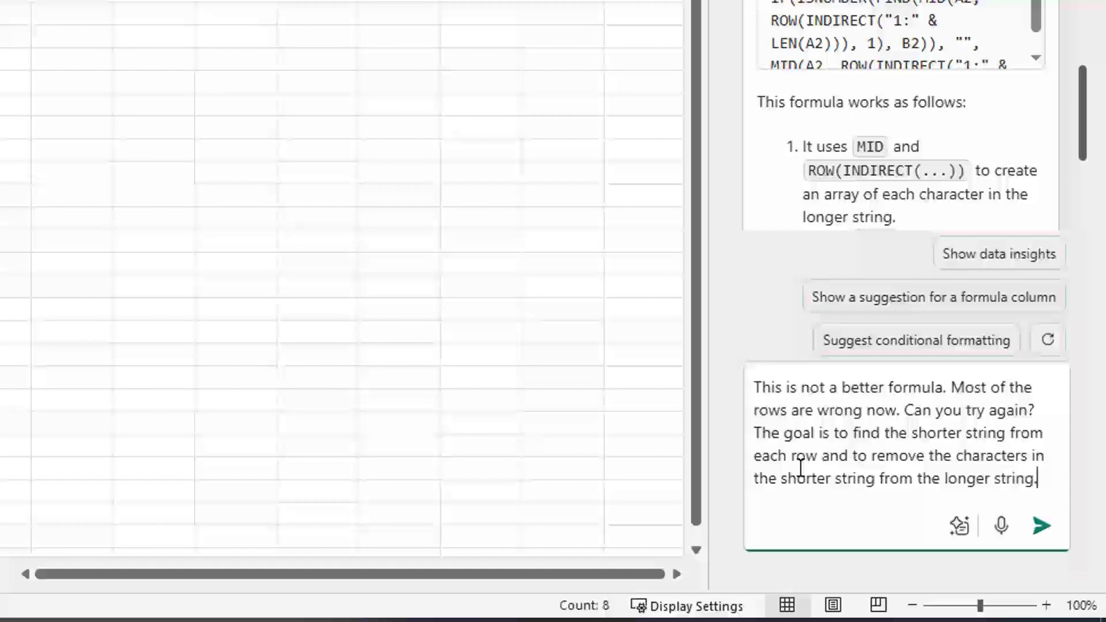
pyautogui.press('Return')
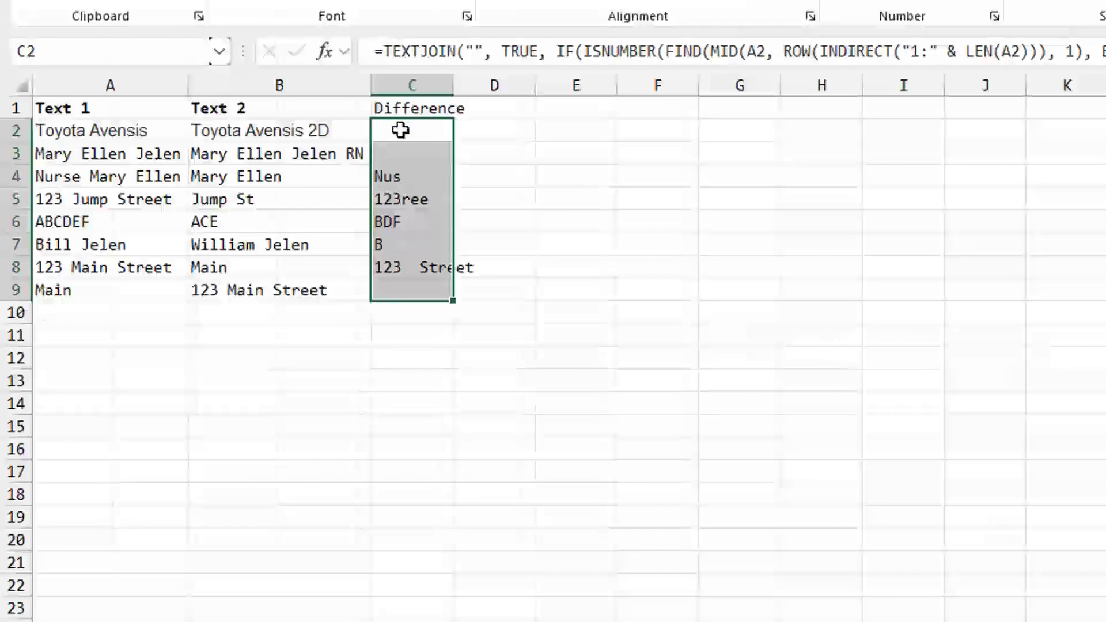
# Step: Put the IF(LEN(A2)>LEN(B2)…) TEXTJOIN formula in C2, fill it to C9, and check C4 and C5
pyautogui.click(401, 131)
pyautogui.doubleClick(400, 130)
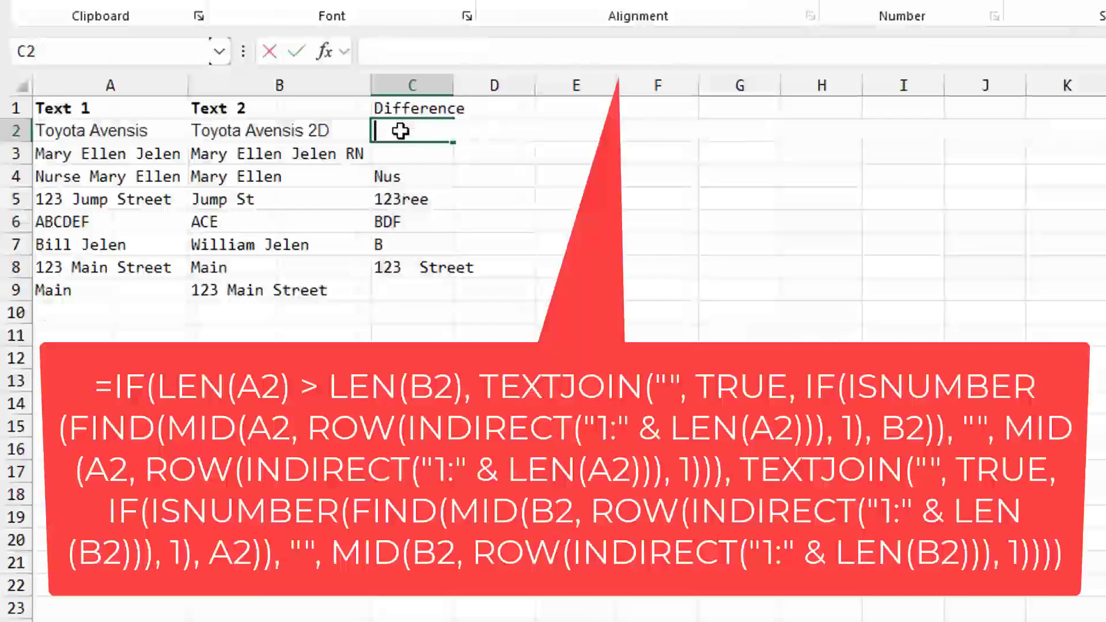
pyautogui.hotkey('ctrl', 'v')
pyautogui.press('Return')
pyautogui.click(401, 131)
pyautogui.hotkey('ctrl', 'c')
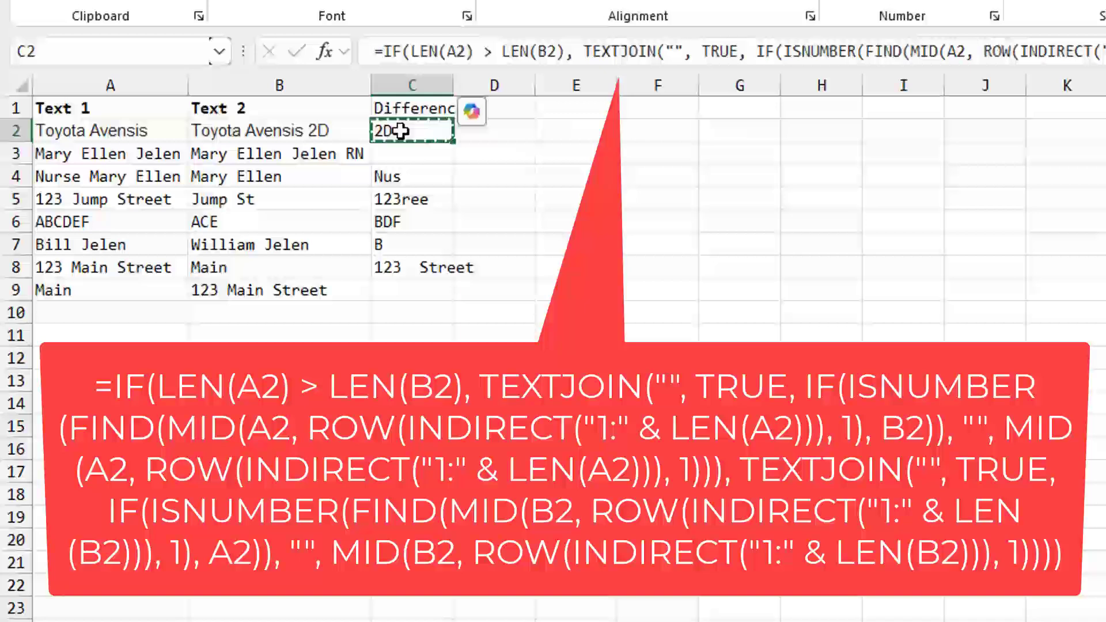
pyautogui.hotkey('shift', 'Down')
pyautogui.hotkey('shift', 'Down')
pyautogui.hotkey('shift', 'Down')
pyautogui.hotkey('shift', 'Down')
pyautogui.hotkey('shift', 'Down')
pyautogui.hotkey('shift', 'Down')
pyautogui.hotkey('shift', 'Down')
pyautogui.hotkey('ctrl', 'v')
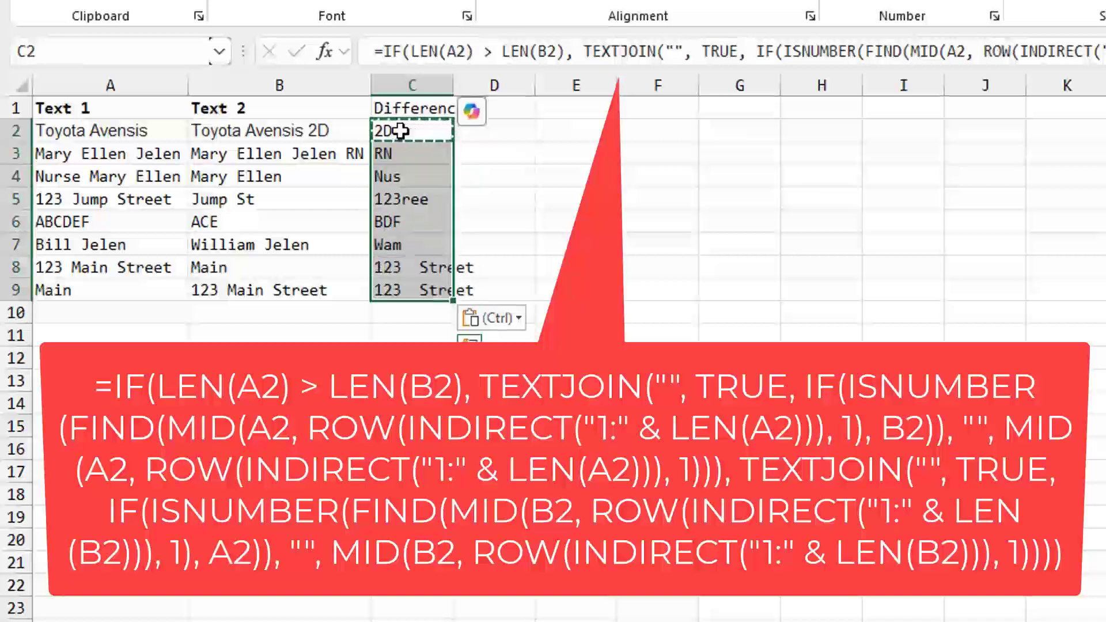
pyautogui.press('Down')
pyautogui.press('Down')
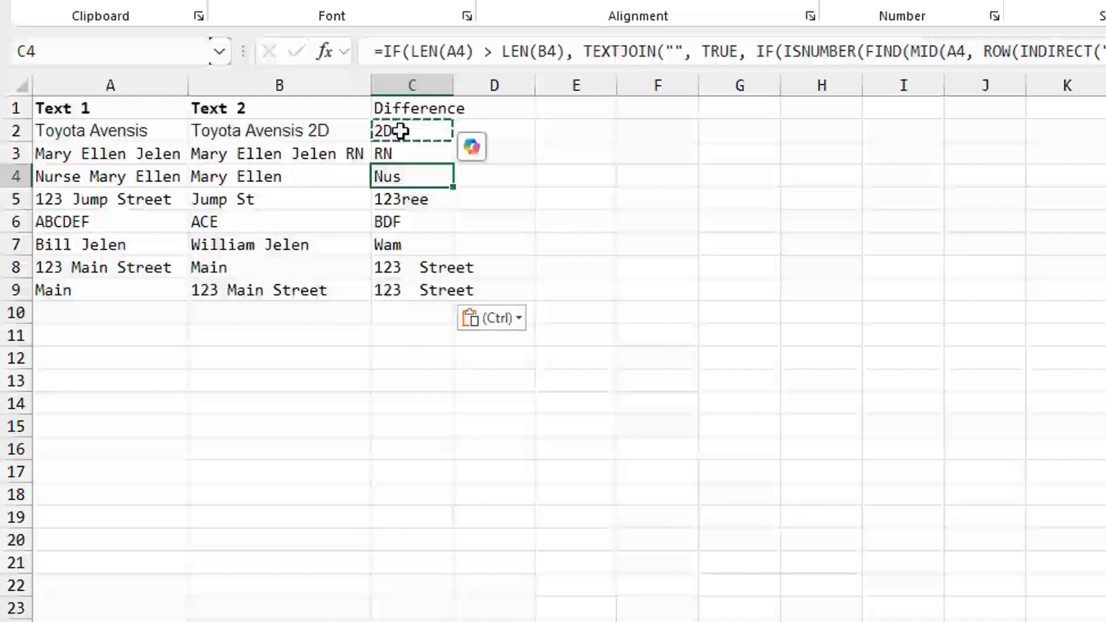
pyautogui.press('Down')
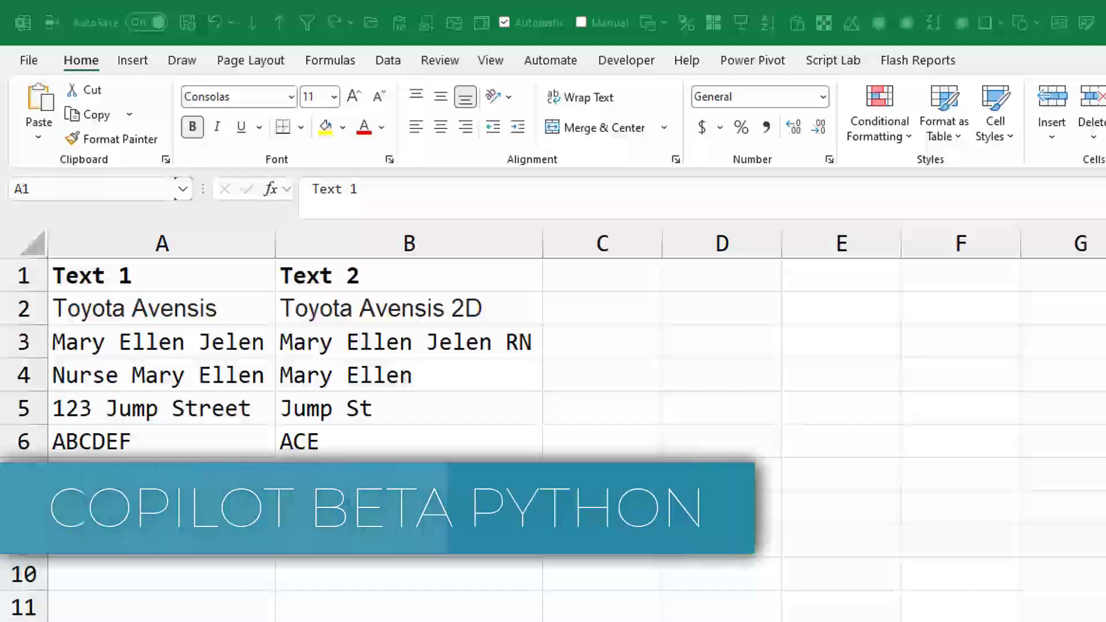
# Step: Run Copilot's deeper Python analysis on the Text 1/Text 2 data
pyautogui.click(215, 279)
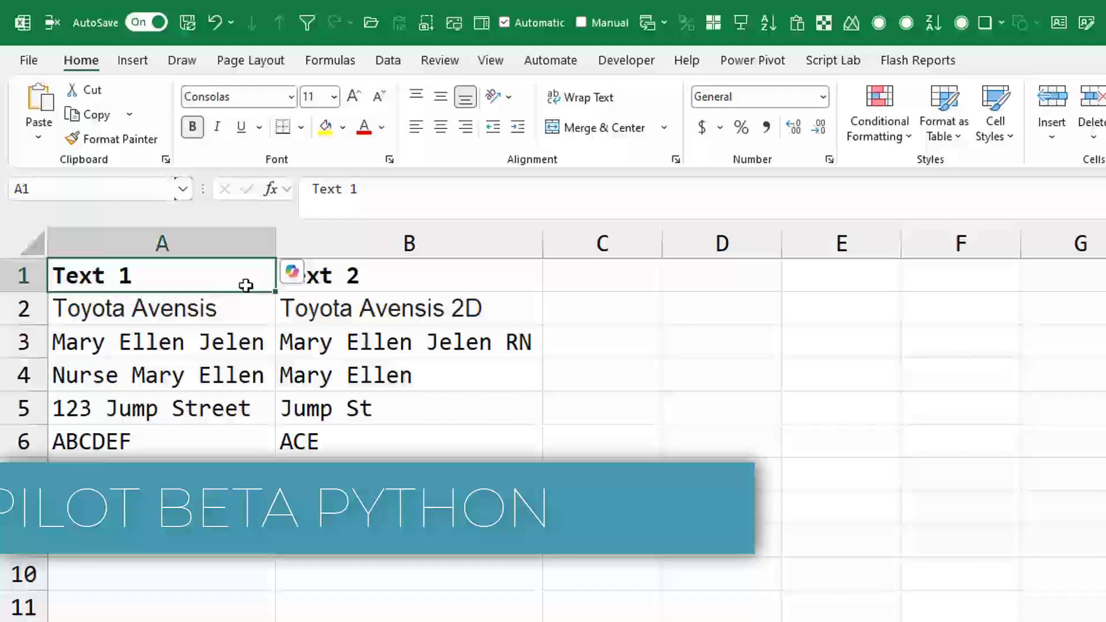
pyautogui.click(292, 273)
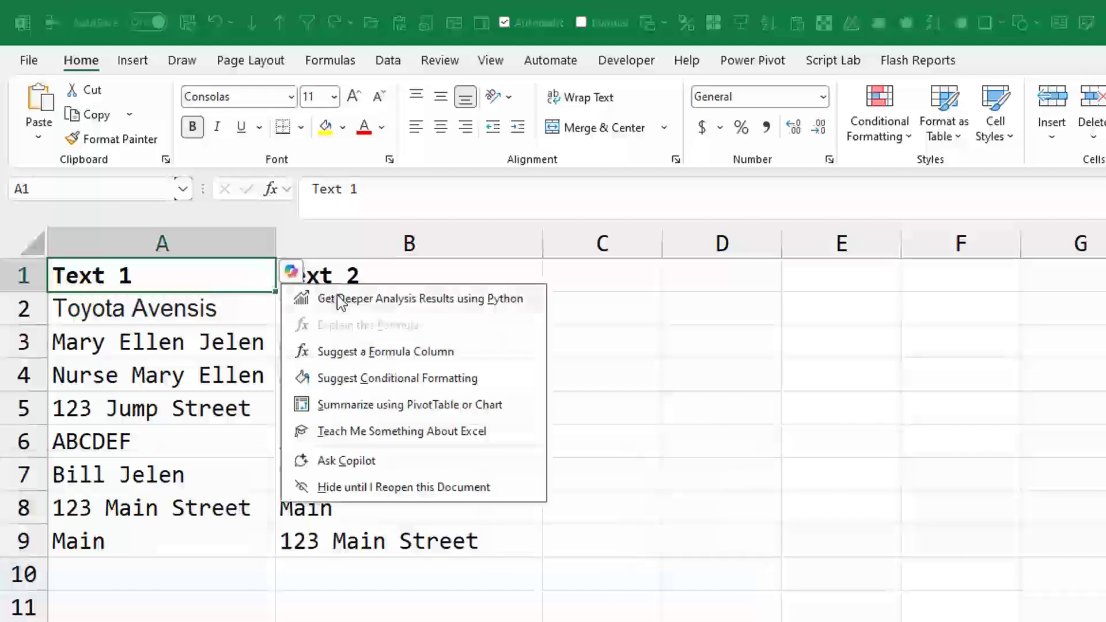
pyautogui.click(342, 300)
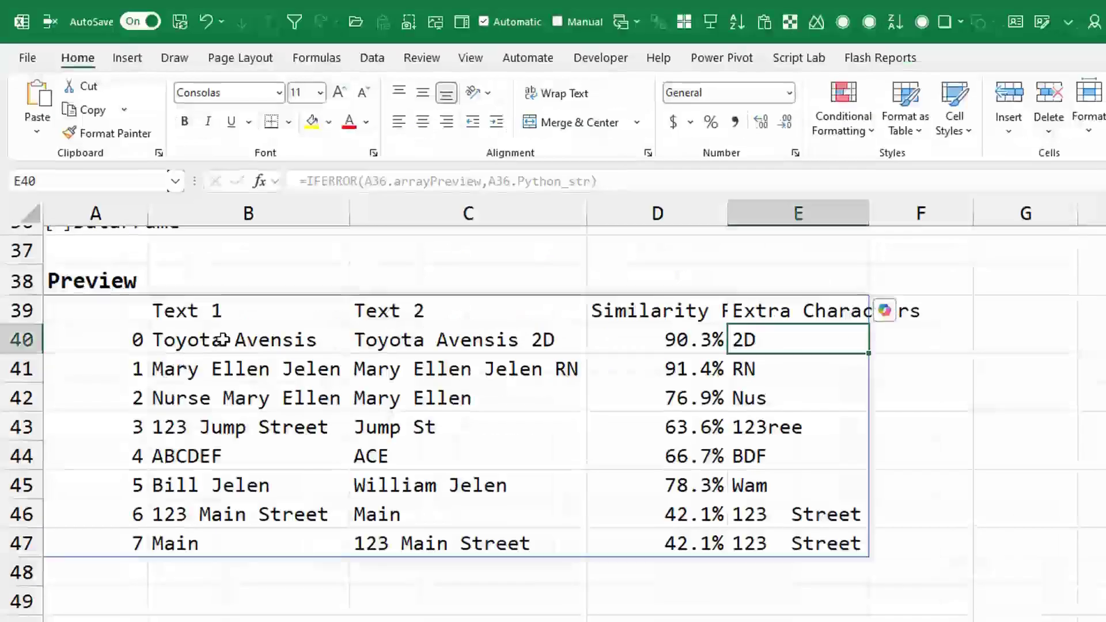
# Step: Inspect the first preview row's Text 1, Text 2 and Extra Characters value 2D
pyautogui.click(222, 339)
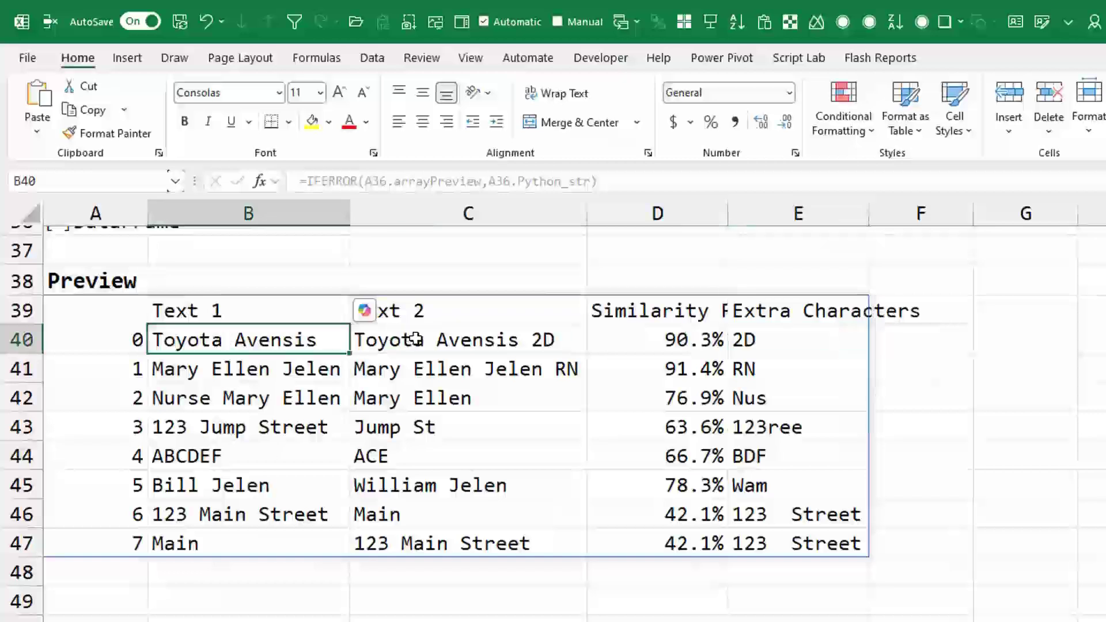
pyautogui.click(415, 340)
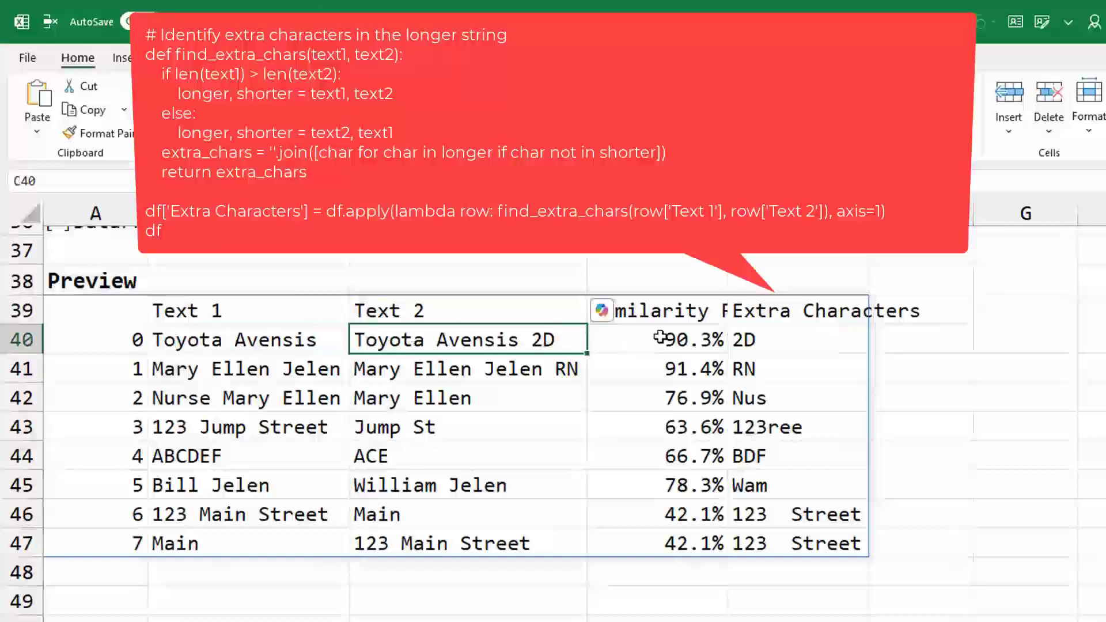
pyautogui.click(766, 340)
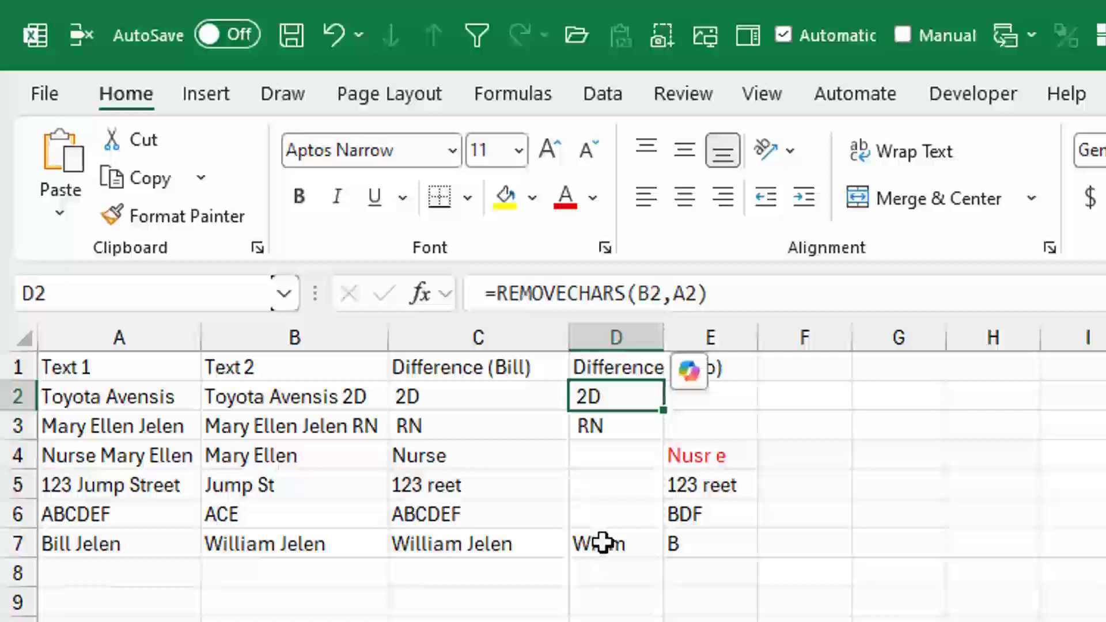
# Step: Compare the REMOVECHARS formulas in D7 and the reversed one in E7 for the Bill Jelen row
pyautogui.click(603, 543)
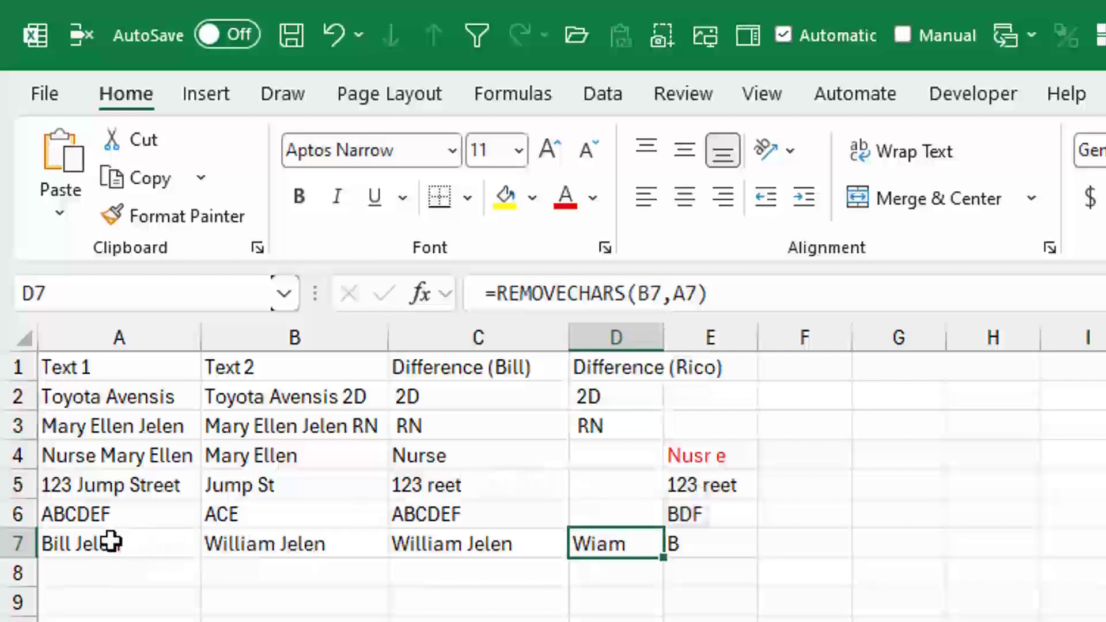
pyautogui.click(675, 540)
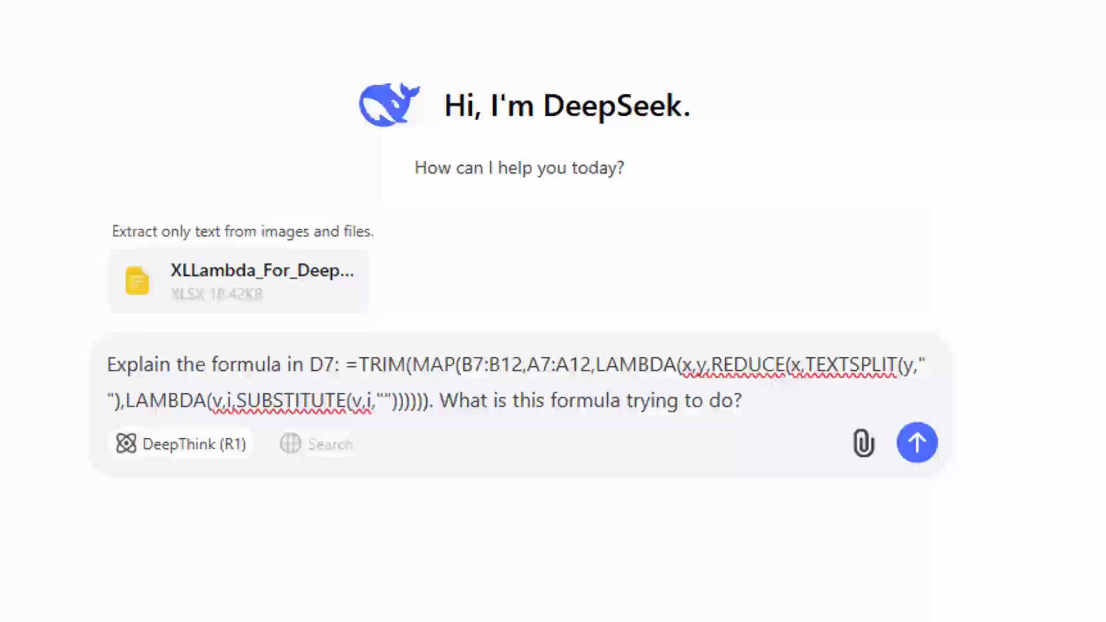
# Step: Send DeepSeek the question about what the D7 formula does
pyautogui.click(916, 454)
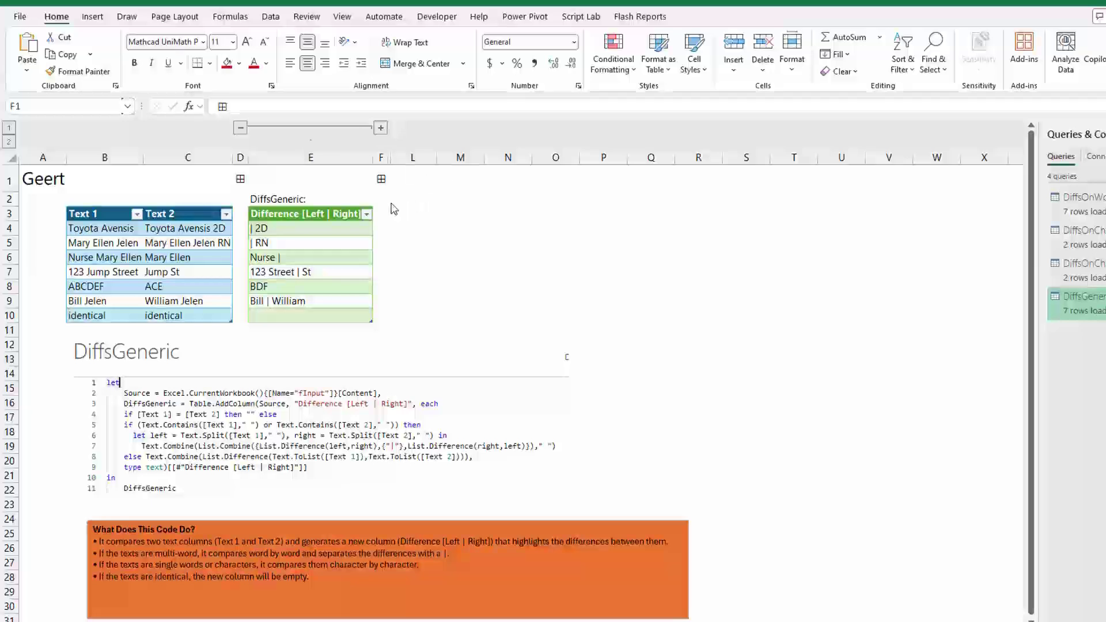
pyautogui.click(381, 182)
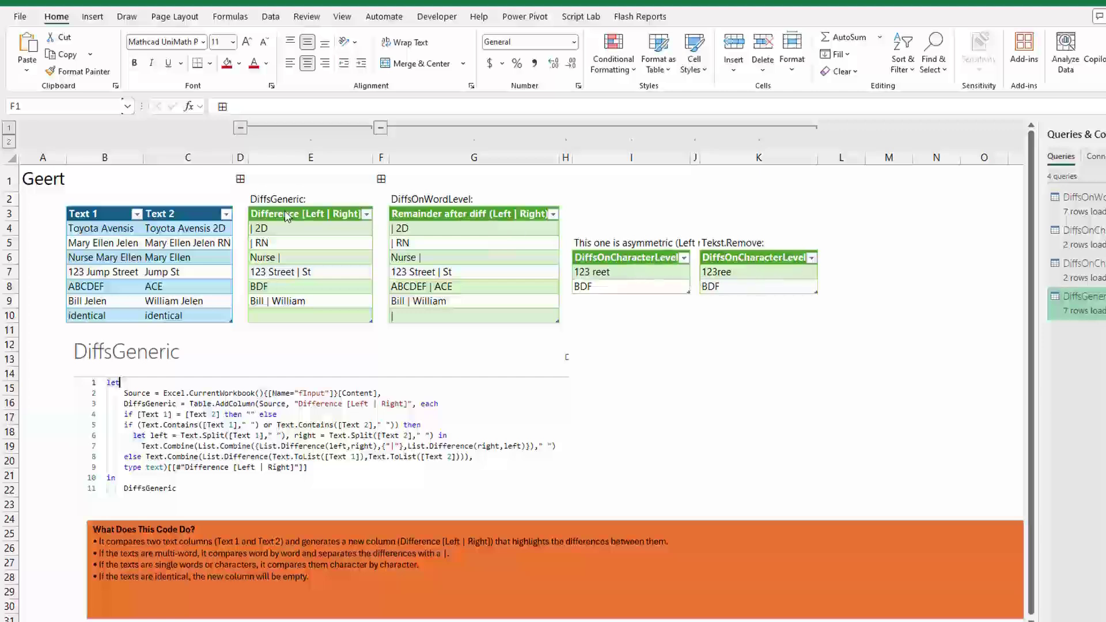
pyautogui.click(384, 148)
pyautogui.click(380, 127)
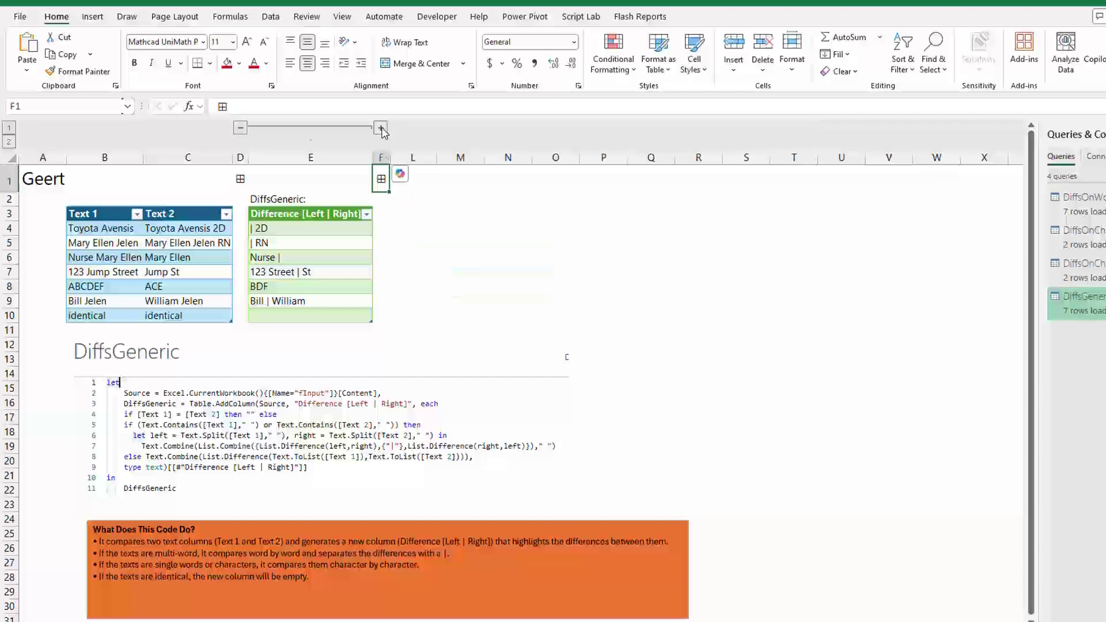